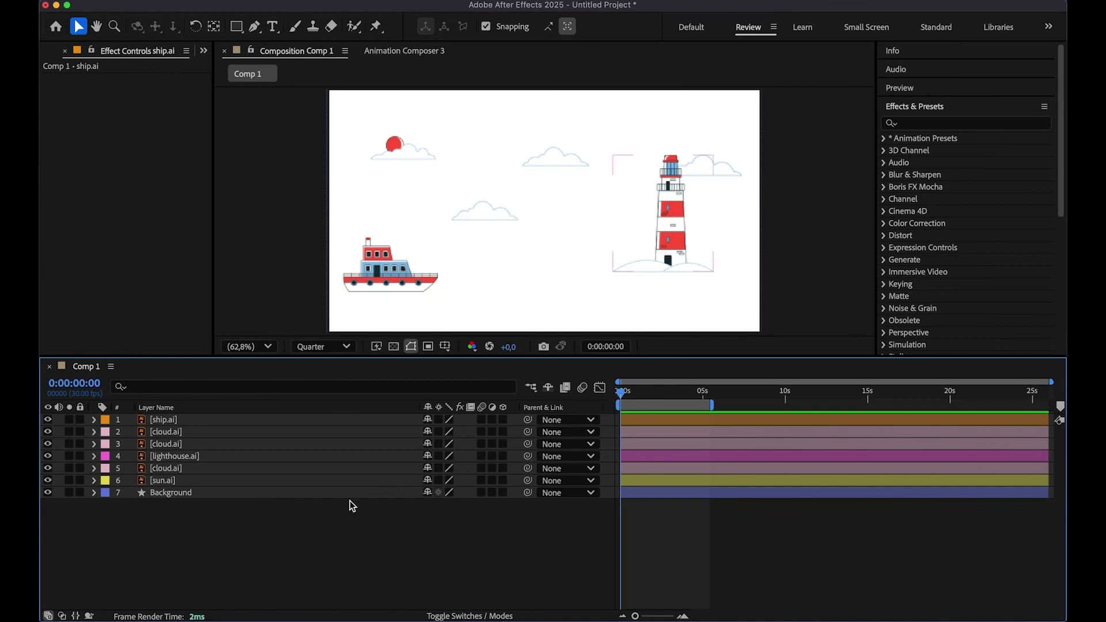
Step: Go through the scene's layers from ship.ai down to Background, and lock the Background layer
click(189, 420)
click(185, 432)
click(187, 443)
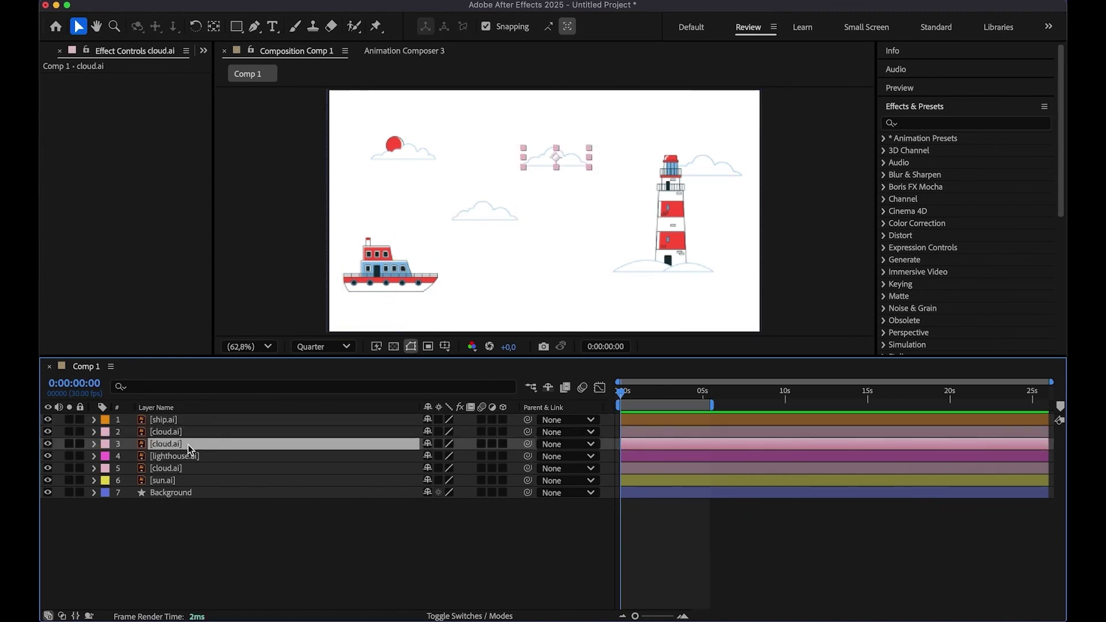
click(193, 456)
click(191, 468)
click(190, 480)
click(194, 493)
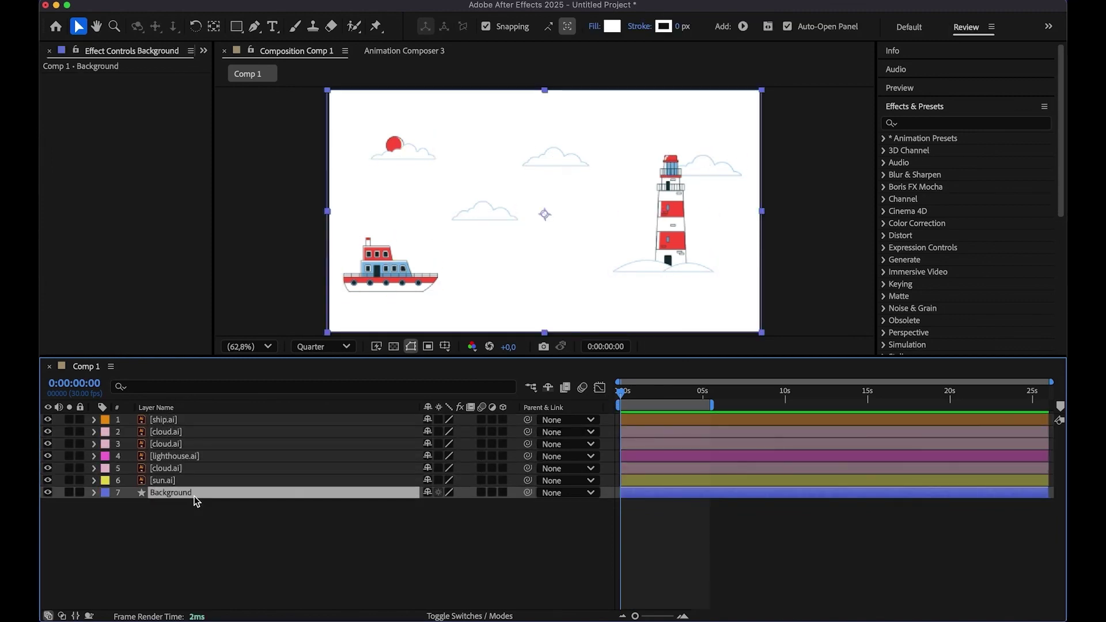
click(81, 492)
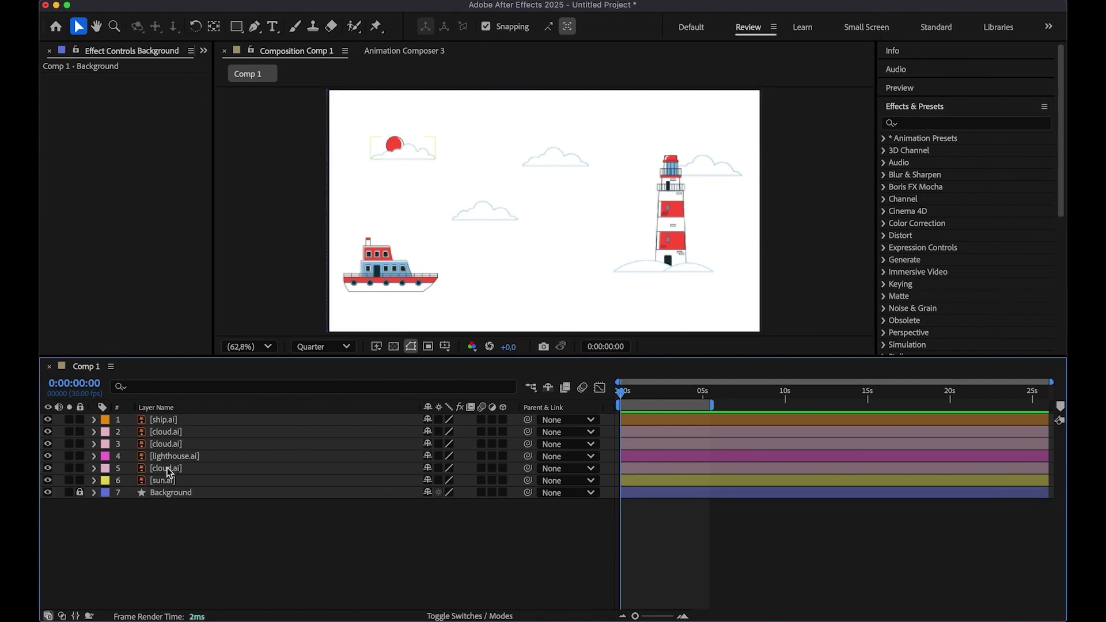
click(105, 421)
click(158, 305)
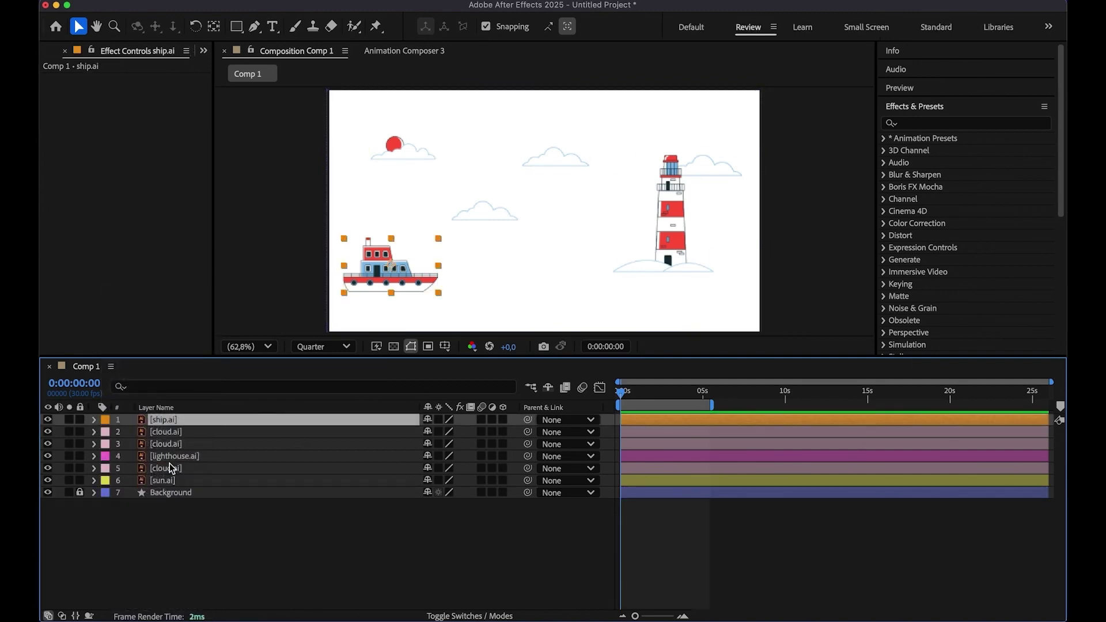
click(677, 201)
click(104, 468)
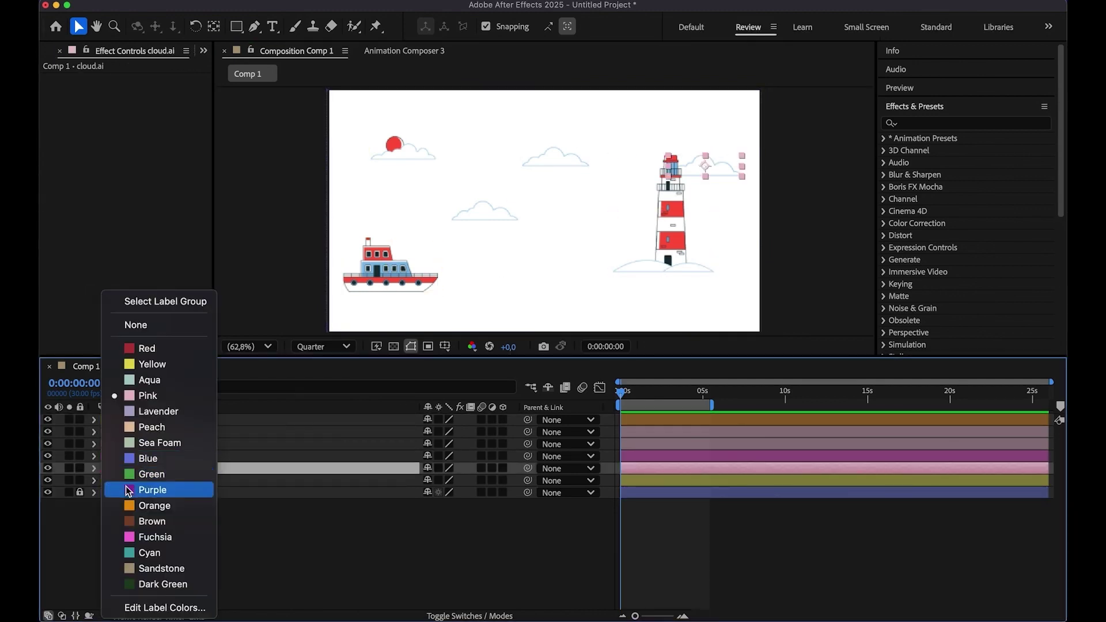
click(233, 517)
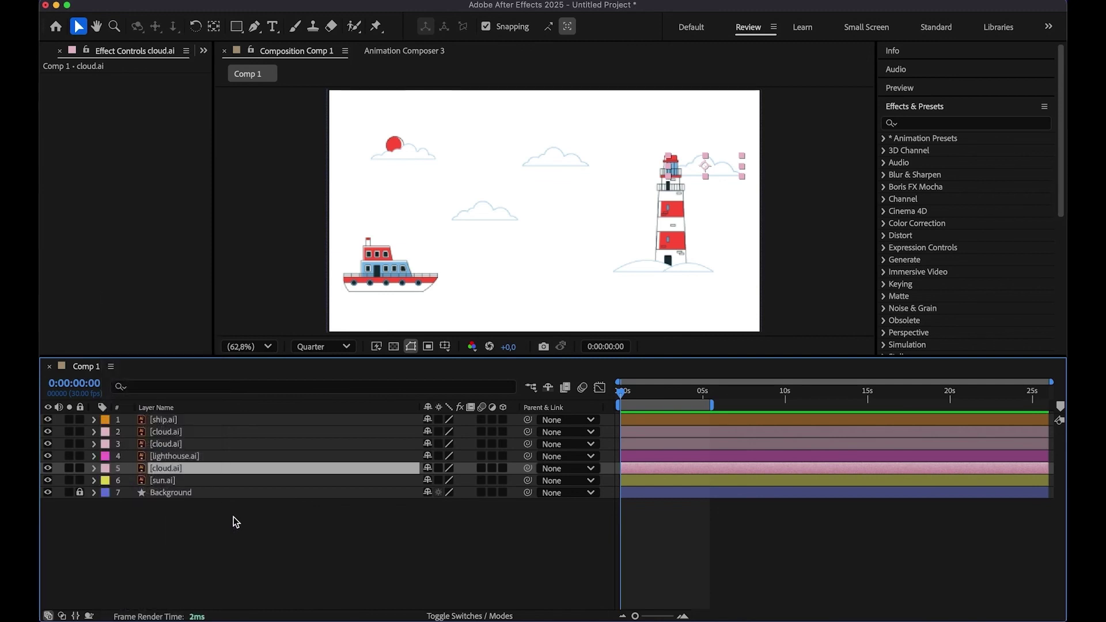
Step: Draw a white rectangle with a 19 px blue stroke across the full width of the composition's lower part as the sea
click(309, 241)
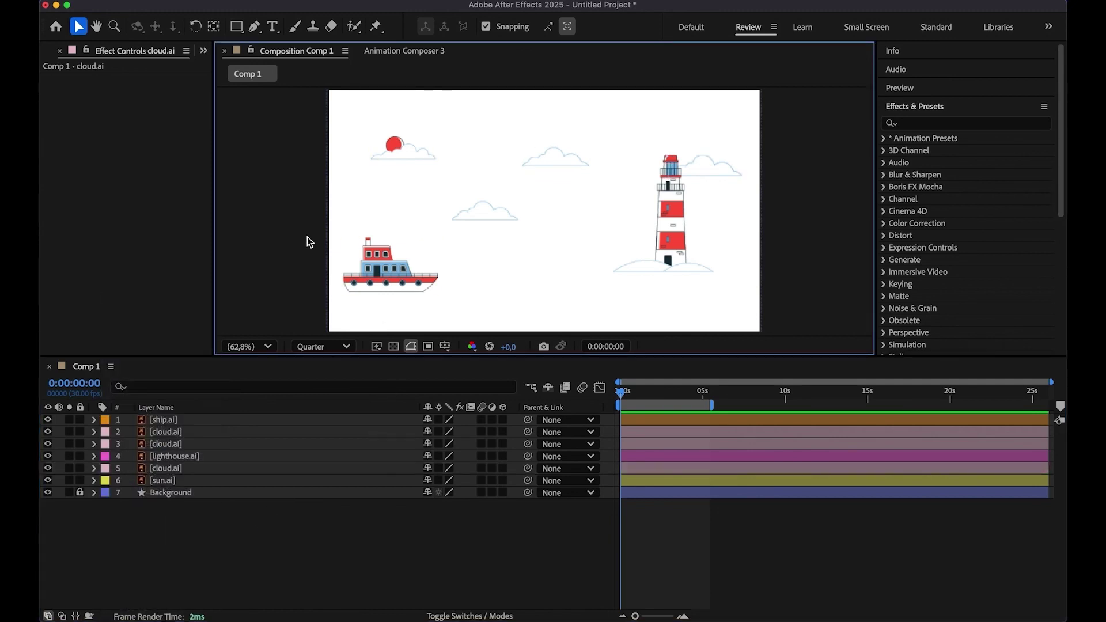
click(236, 26)
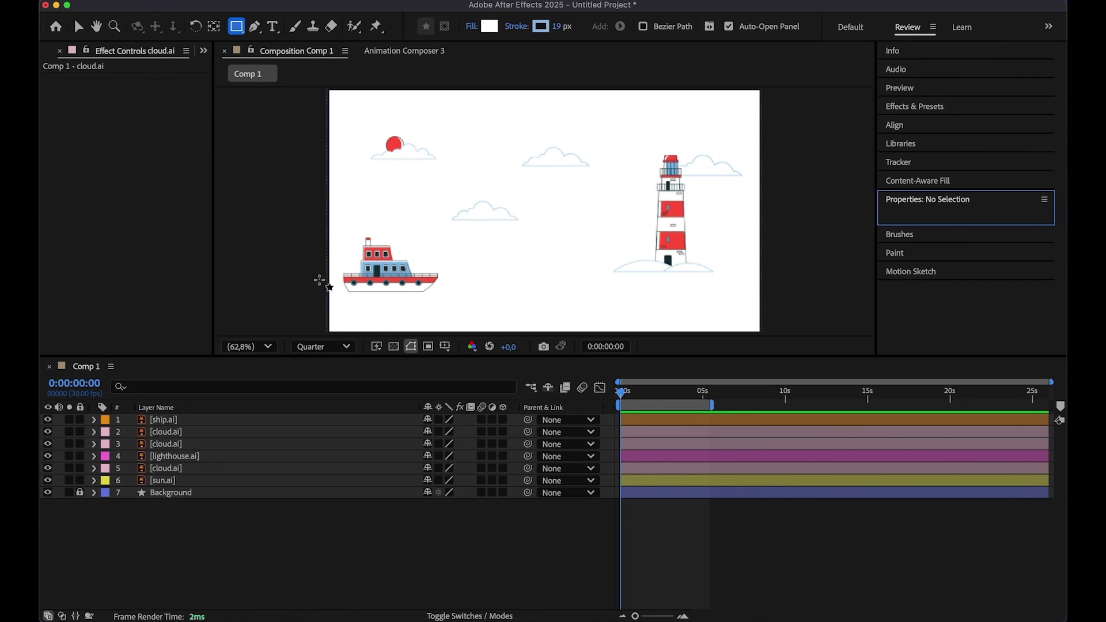
drag(319, 281, 767, 341)
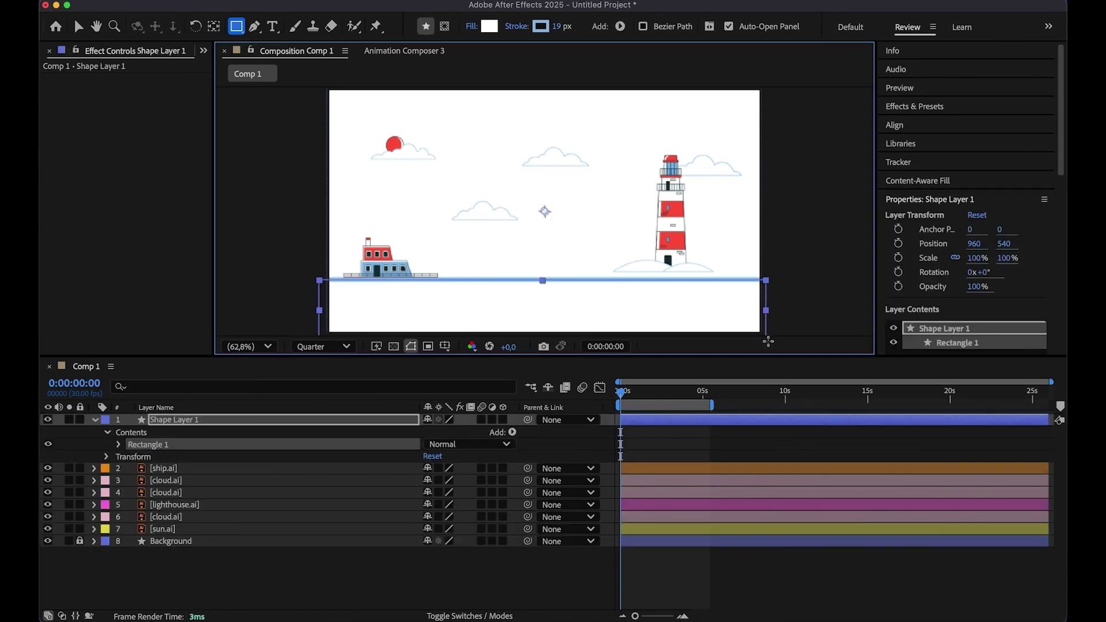
click(84, 27)
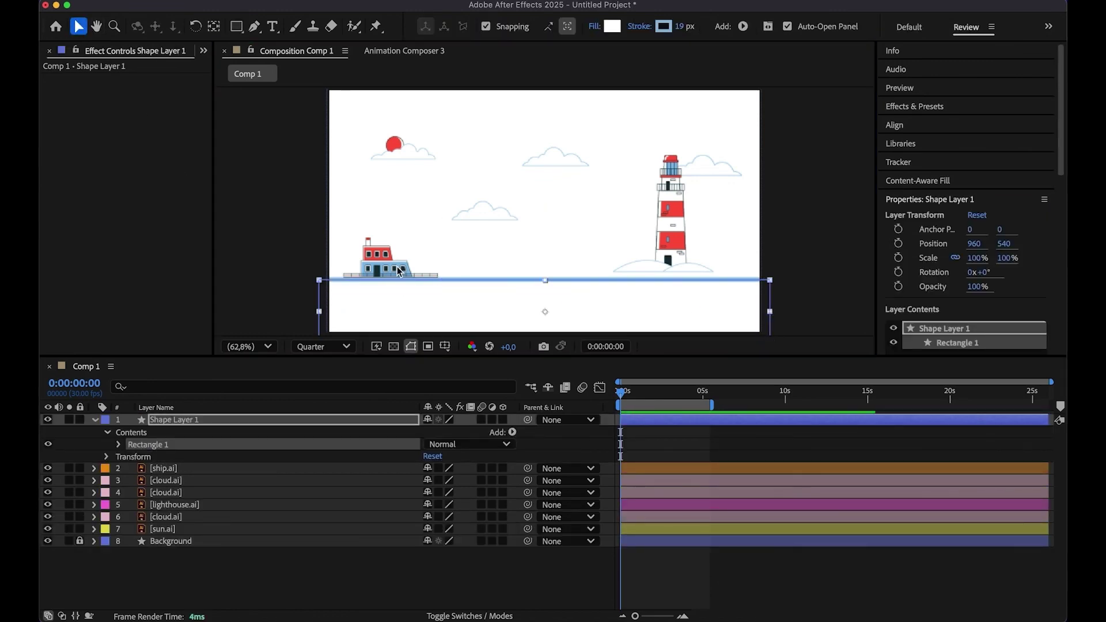
Step: Find the Wave Warp effect and apply it to the sea rectangle's layer
click(934, 106)
click(947, 123)
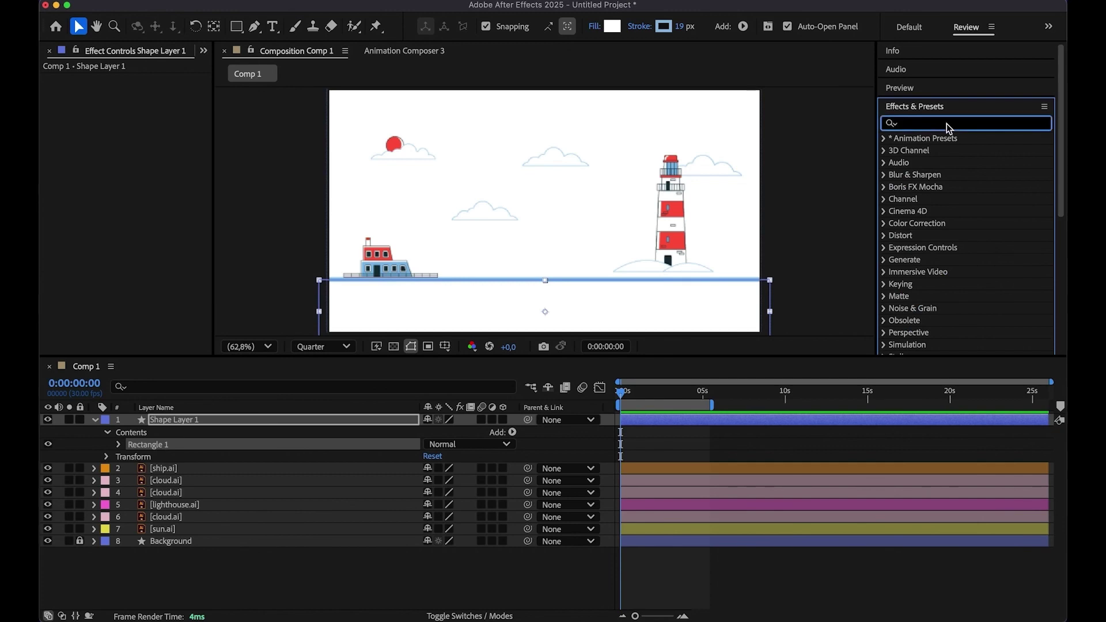
text(wave)
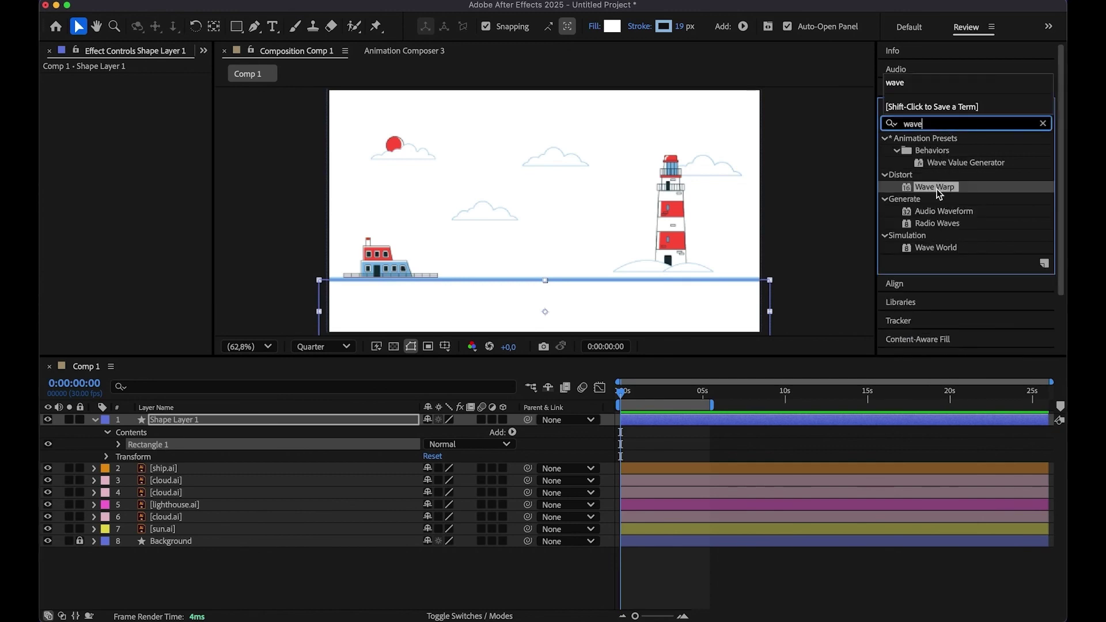
drag(938, 194, 216, 425)
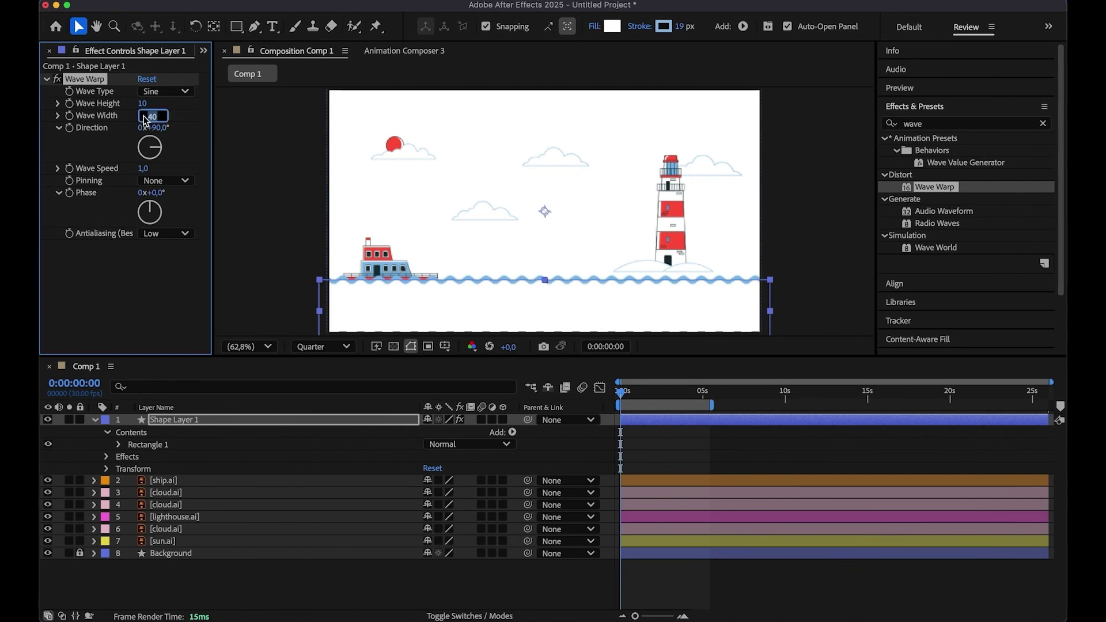
Step: Set the Wave Warp's Wave Width to 66 and preview the wave motion
text(66)
key(Return)
click(263, 209)
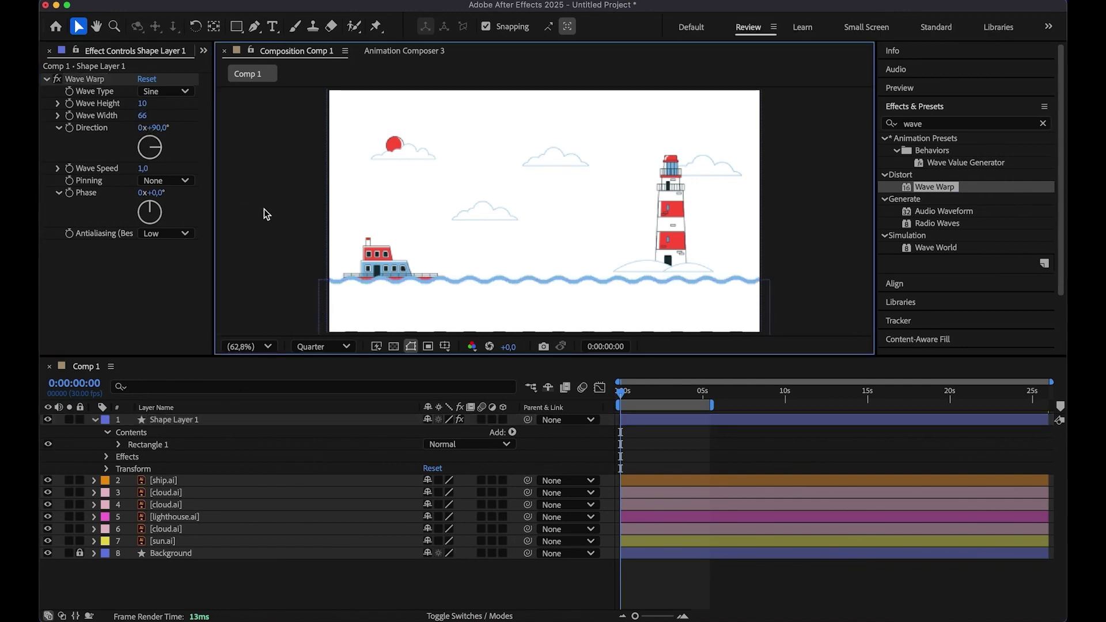
key(space)
Step: Move the ship and the wave shape up slightly, and lower the lighthouse so its base meets the water line
click(376, 261)
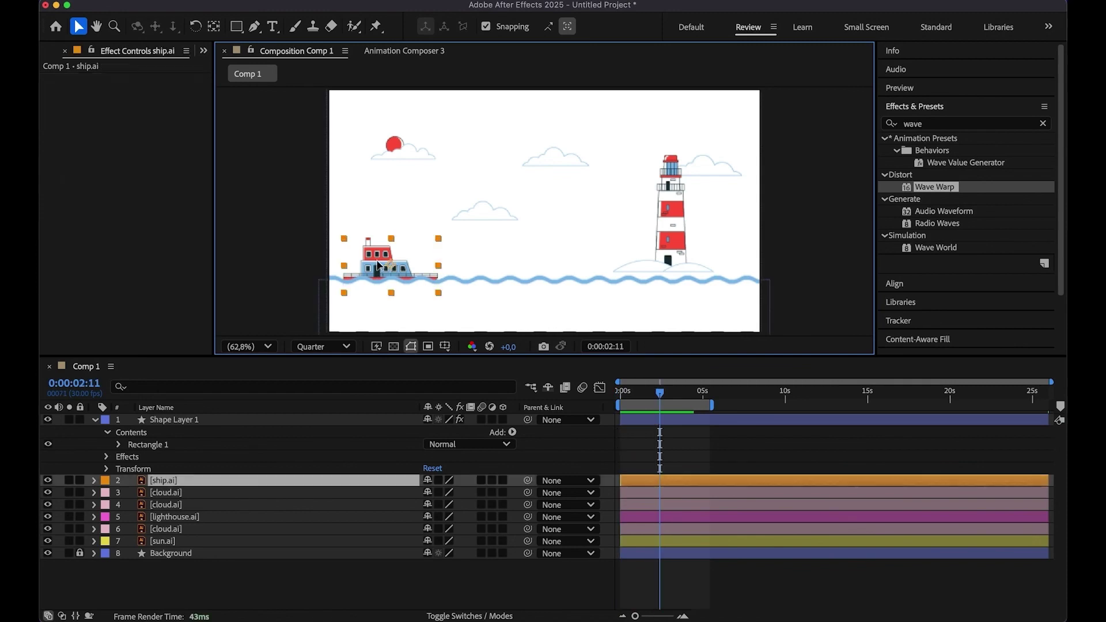
click(702, 303)
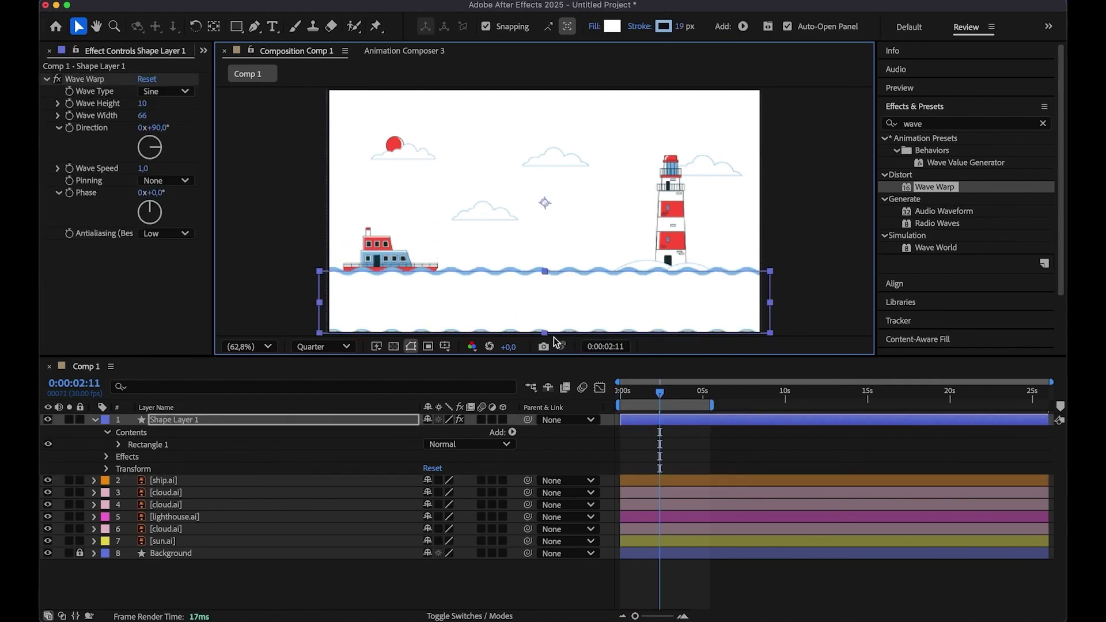
drag(544, 334, 544, 341)
click(389, 256)
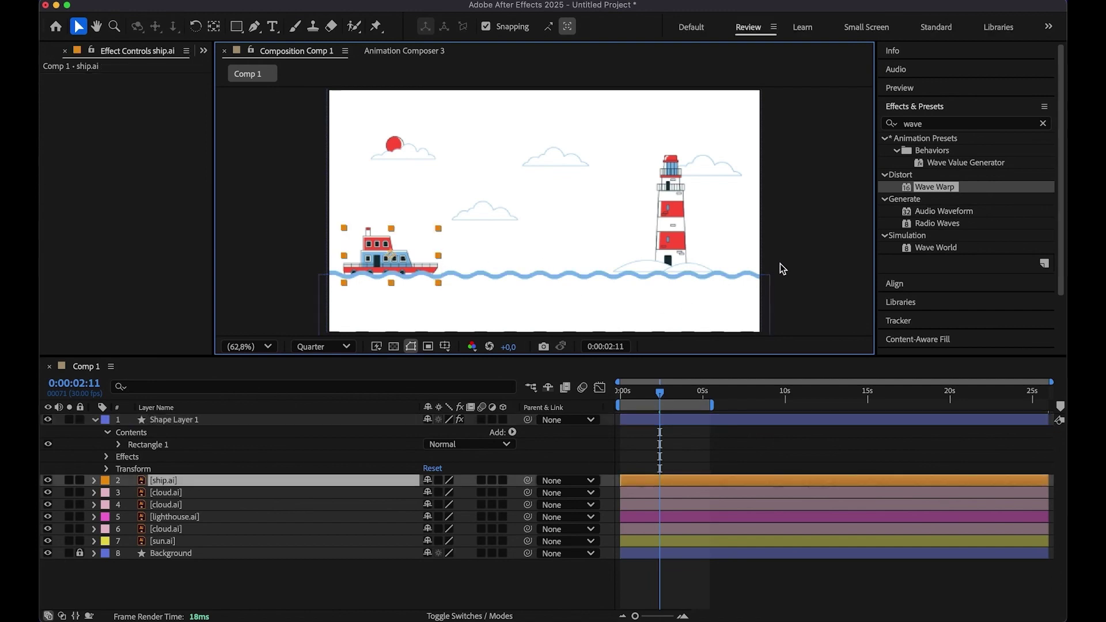
click(672, 250)
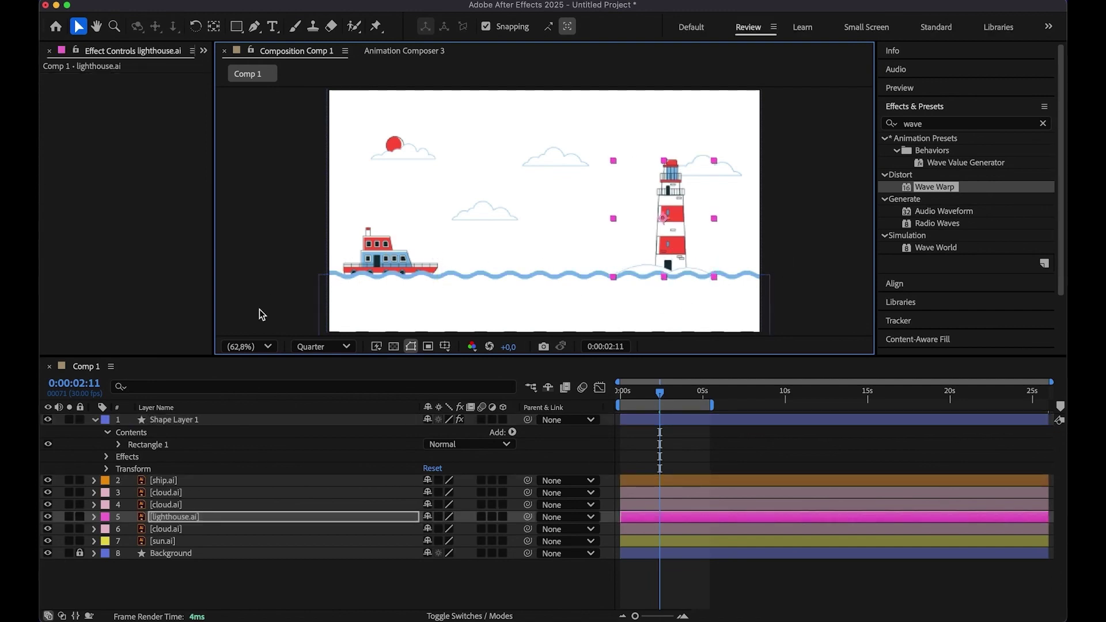
Step: Duplicate the wave layer and move the copy down to form a second row of waves
click(174, 418)
key(ctrl+d)
key(space)
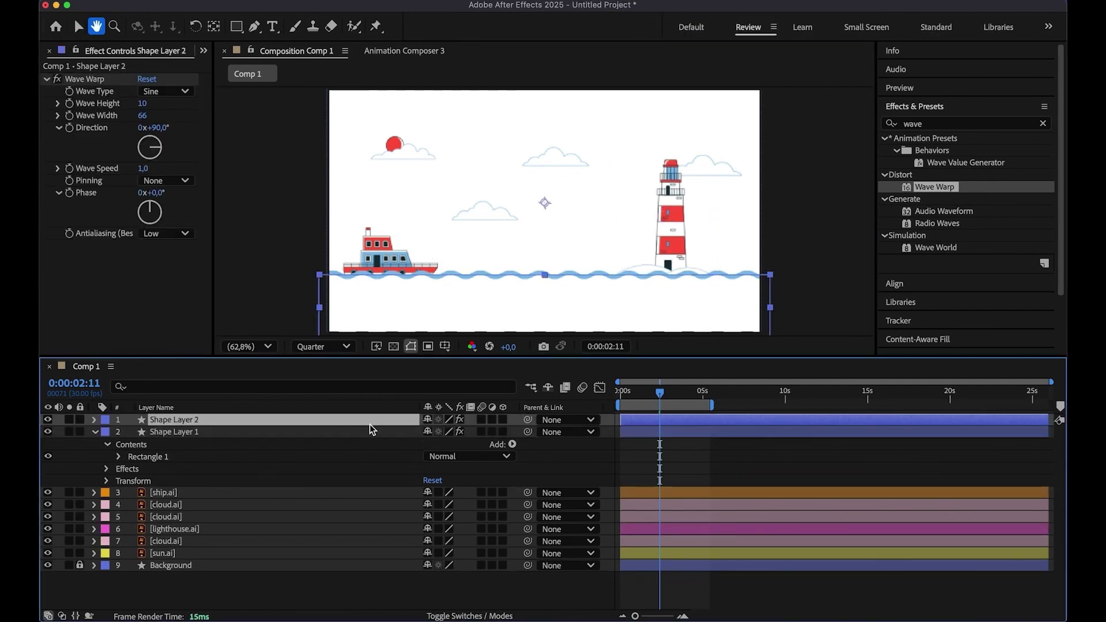
key(v)
key(Down)
key(Down)
key(Down)
key(Down)
key(Down)
key(Down)
key(Down)
key(Down)
key(Down)
key(Down)
key(Down)
key(Down)
key(Down)
key(Down)
key(Down)
key(Down)
key(Down)
key(Down)
key(Down)
key(Down)
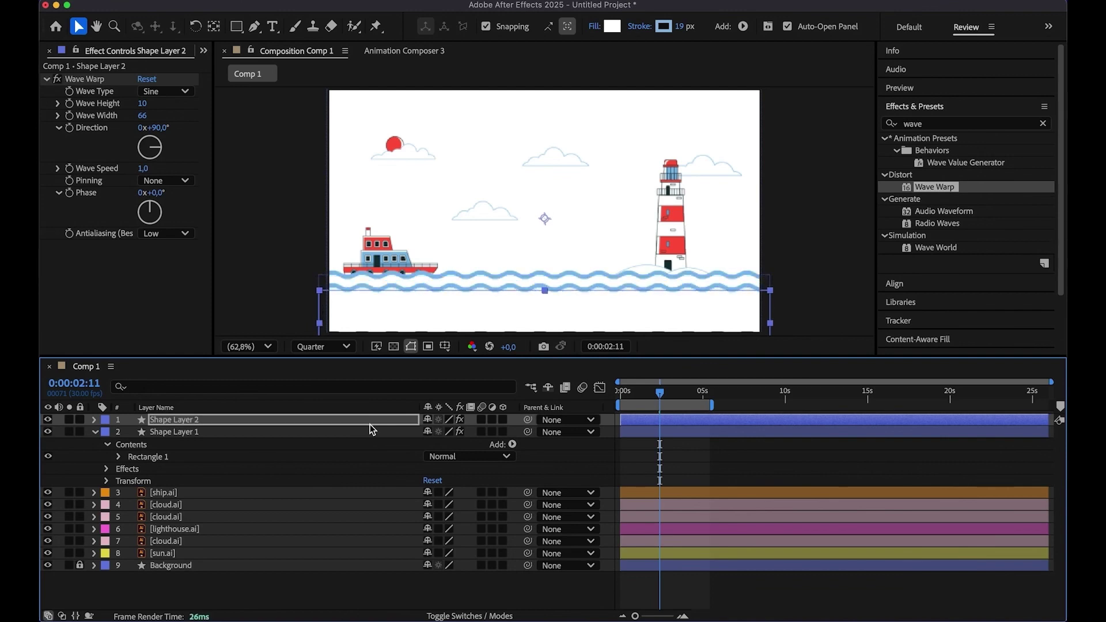
click(345, 408)
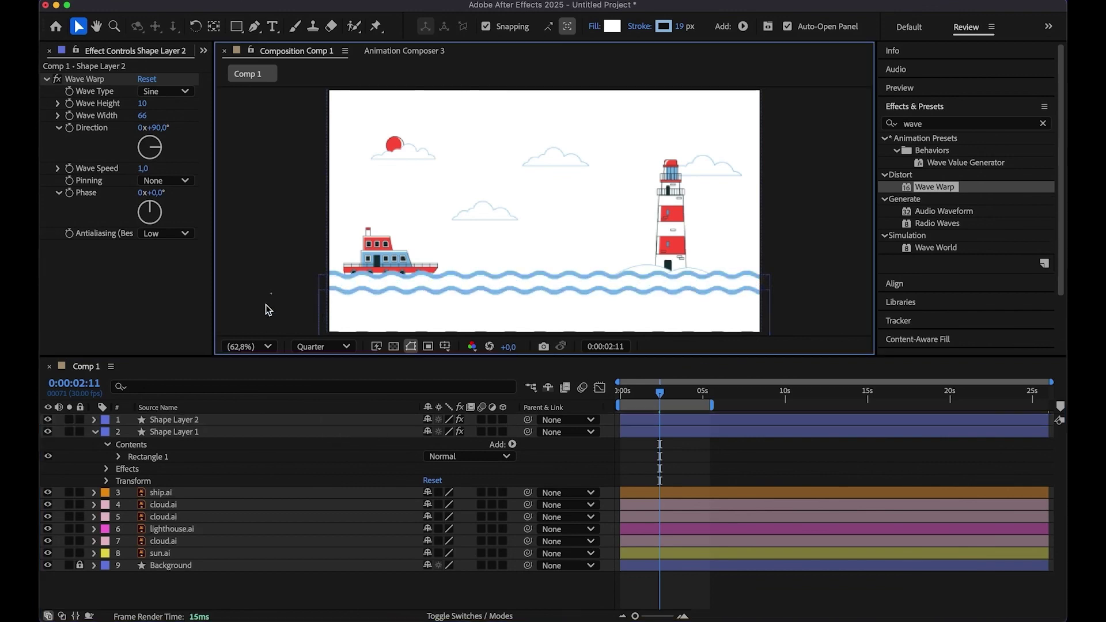
Step: Duplicate Shape Layer 2 and move the copy down to form a third row of waves
click(219, 418)
key(ctrl+d)
key(Down)
key(Down)
key(Down)
key(Down)
key(Down)
key(Down)
key(Down)
key(Down)
key(Down)
key(Down)
key(Down)
key(Down)
key(Down)
key(Down)
key(Down)
key(Down)
key(Down)
key(Down)
key(Down)
key(Down)
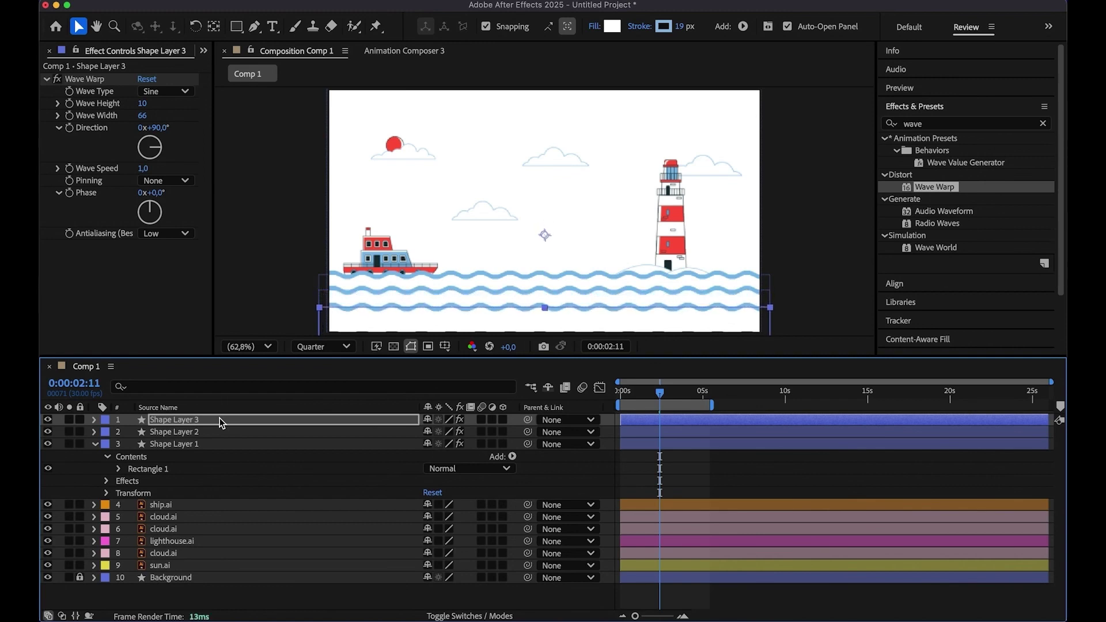
click(259, 317)
Step: Duplicate Shape Layer 3 and move the copy down to form a fourth row along the composition's bottom edge
click(219, 421)
key(ctrl+d)
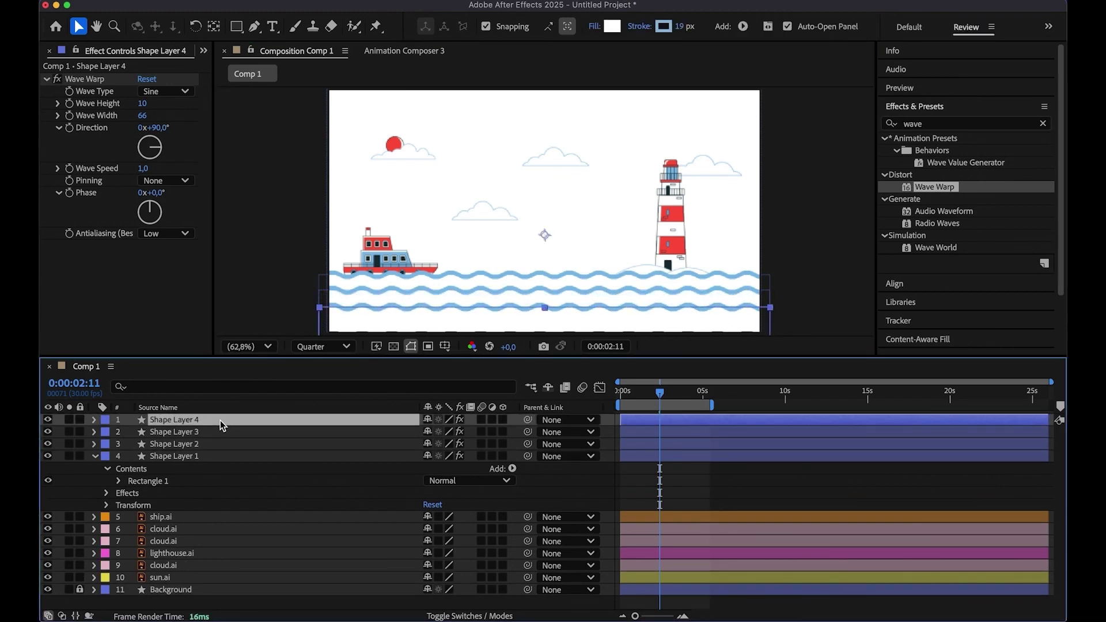
key(Down)
key(Down)
key(Down)
key(Down)
key(Down)
key(Down)
key(Down)
key(Down)
key(Down)
key(Down)
key(Down)
key(Down)
key(Down)
key(Down)
key(Down)
key(Down)
key(Down)
key(Down)
key(Down)
key(Down)
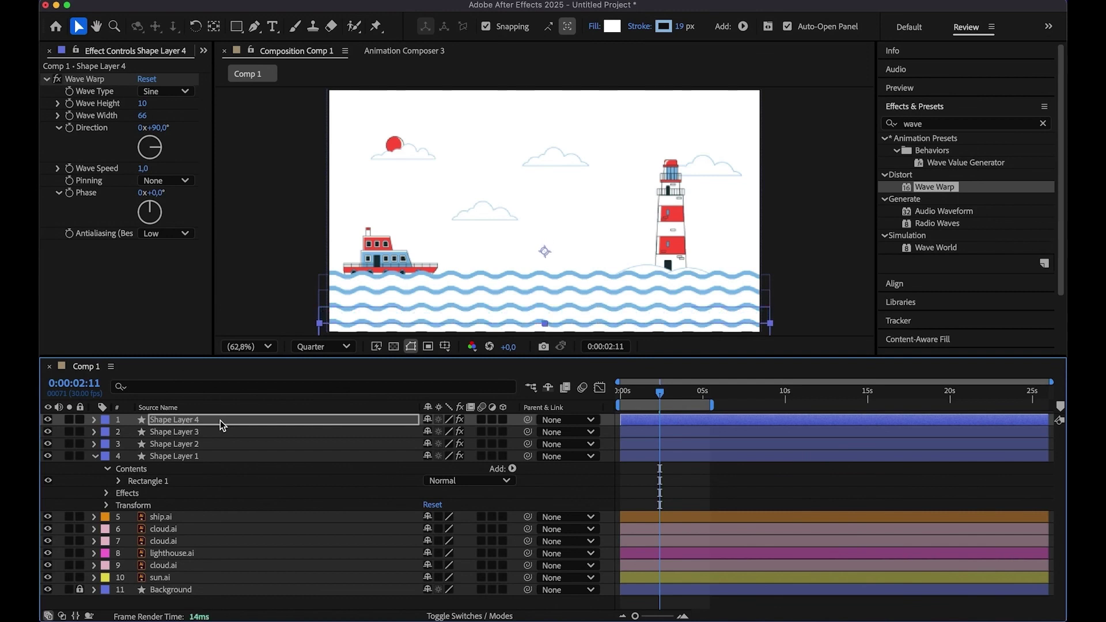
click(675, 496)
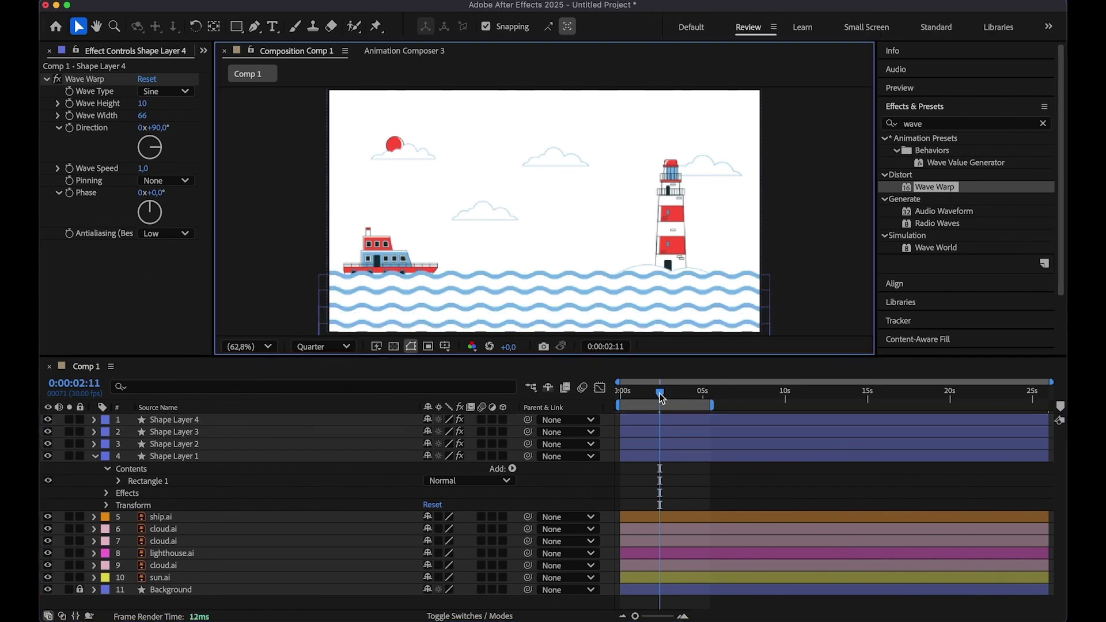
Step: Preview the animation of the four wave rows from the start of the timeline
drag(660, 397, 592, 407)
key(space)
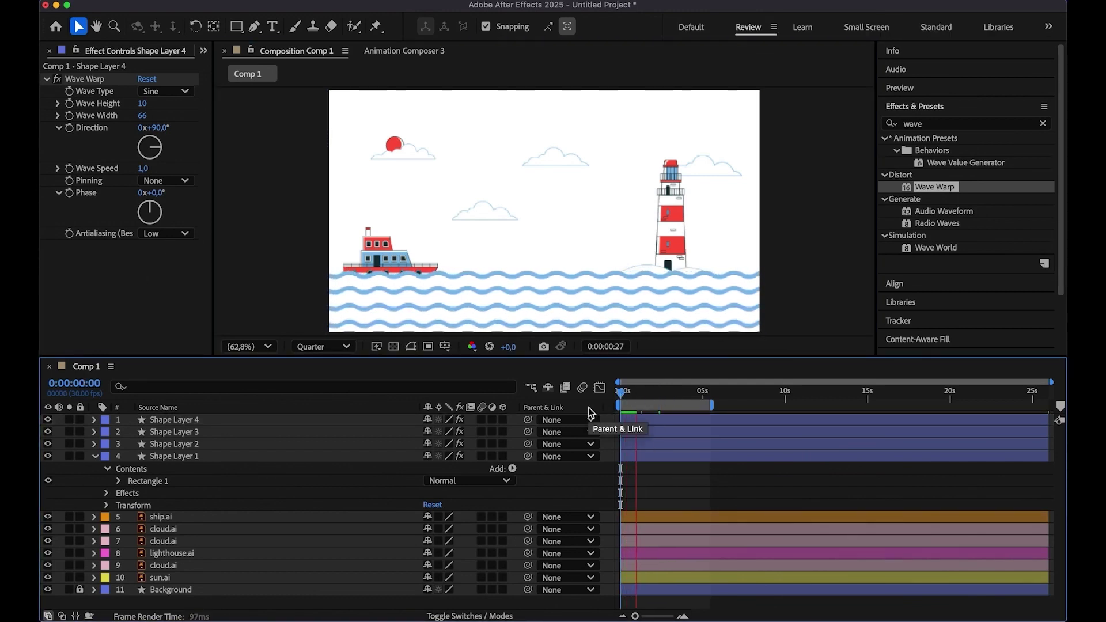
key(space)
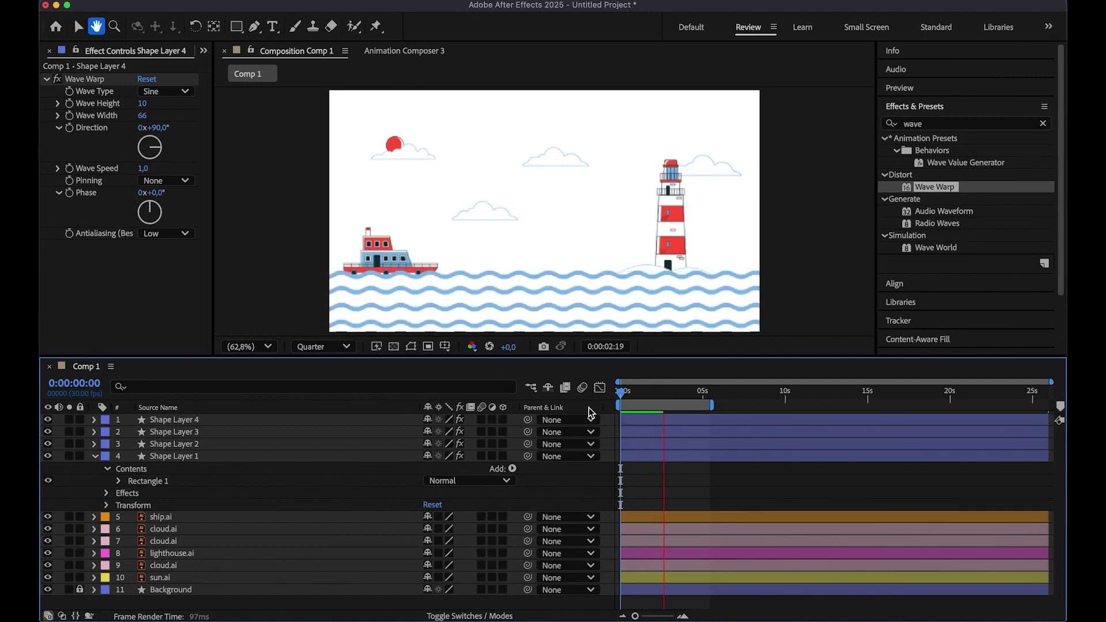
Step: Vary the Wave Width of the Shape Layer 3 and Shape Layer 1 waves, setting Shape Layer 1 to 63, and preview the motion
click(94, 459)
click(179, 433)
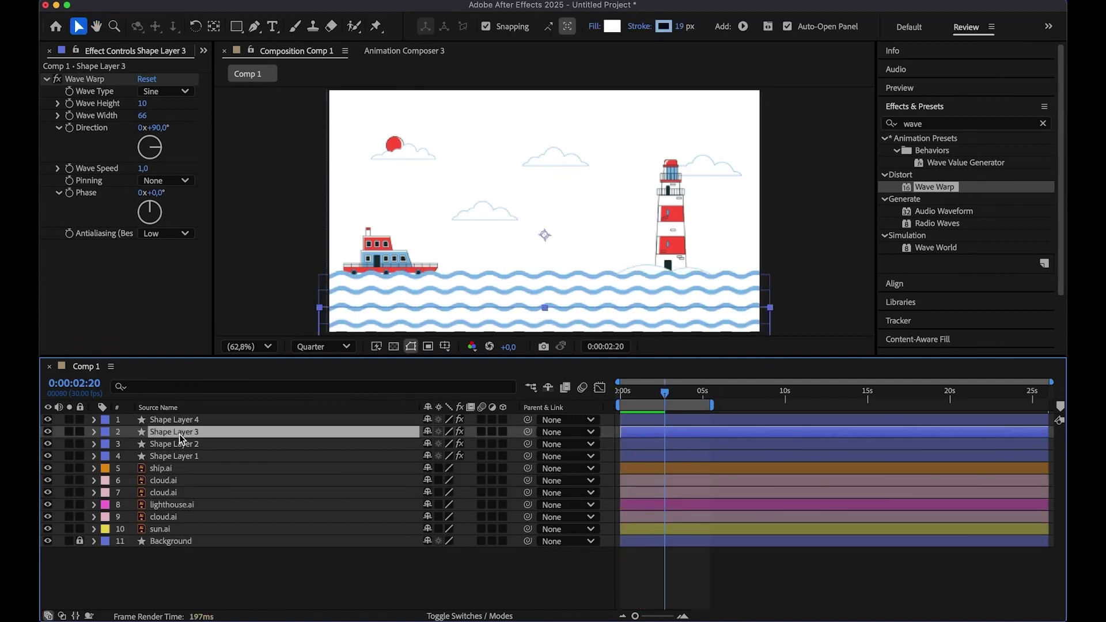
drag(146, 121, 125, 116)
click(220, 459)
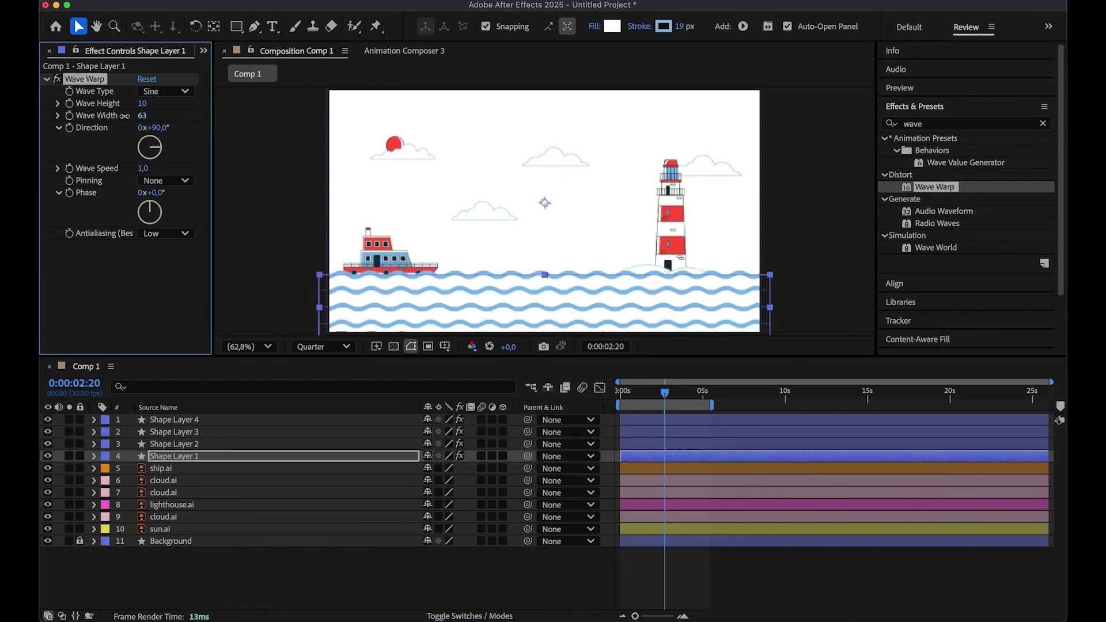
click(819, 282)
drag(664, 393, 596, 406)
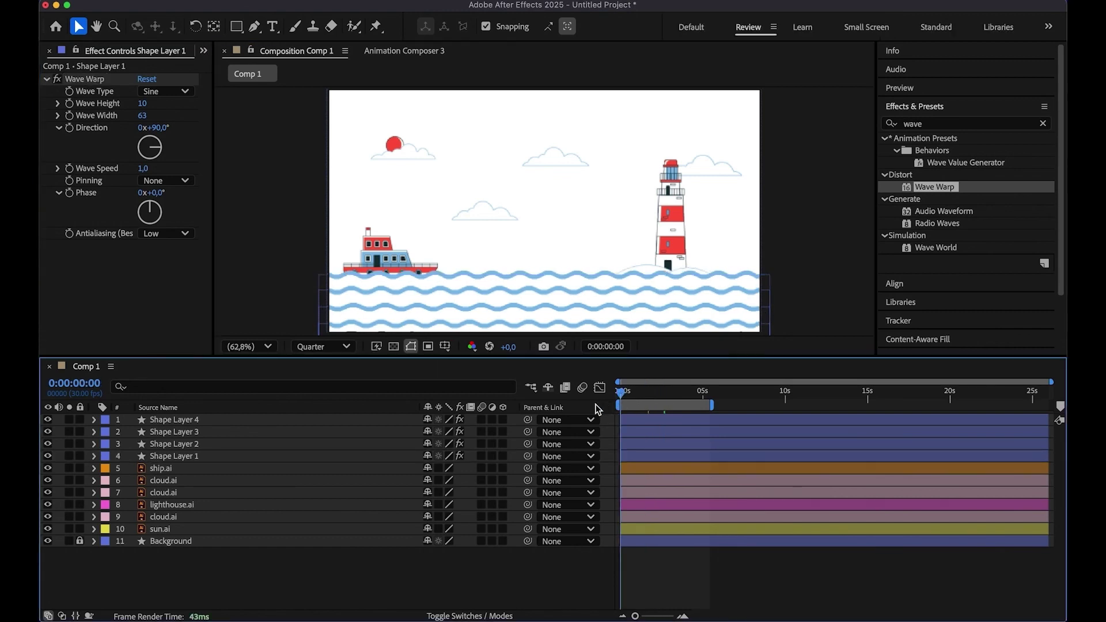
key(space)
Step: Place the ship.ai layer between Shape Layer 2 and Shape Layer 1, and lower the ship into the second row of waves
click(158, 468)
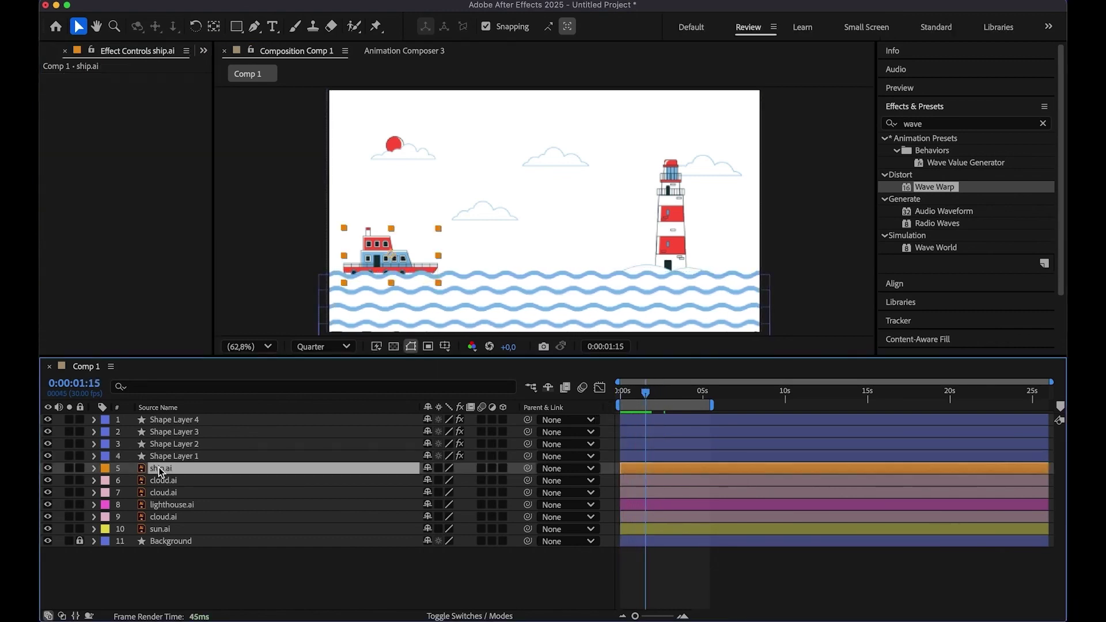
drag(192, 471, 193, 447)
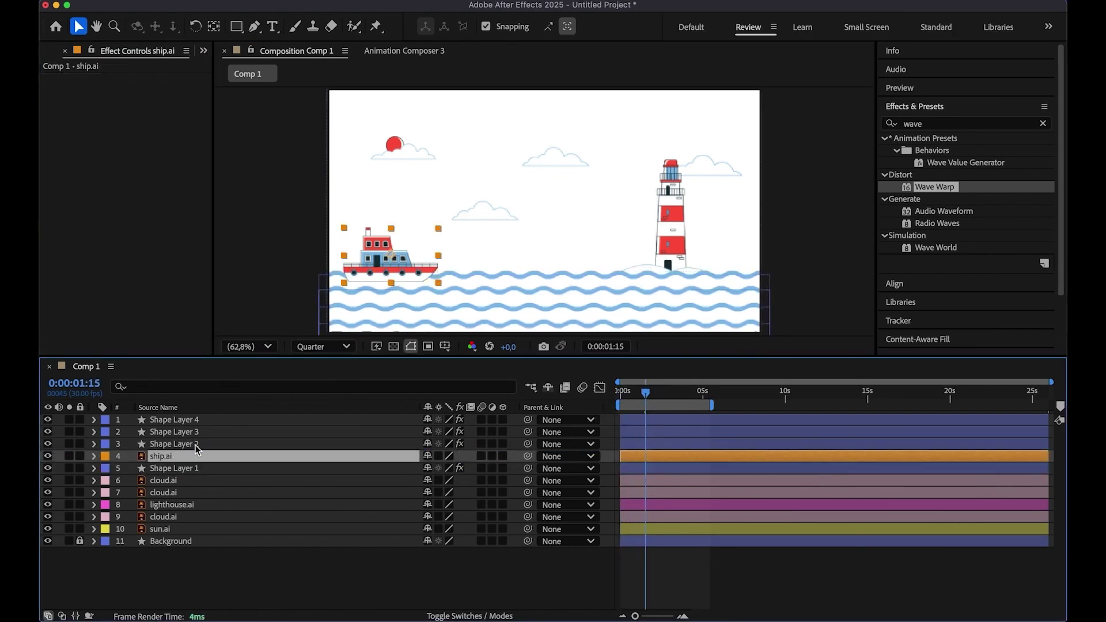
key(Down)
key(Down)
key(Down)
key(Down)
key(Down)
key(Down)
key(Down)
key(Down)
key(Down)
key(Down)
key(Down)
key(Down)
key(Down)
key(Down)
key(Down)
key(Down)
key(Down)
key(Down)
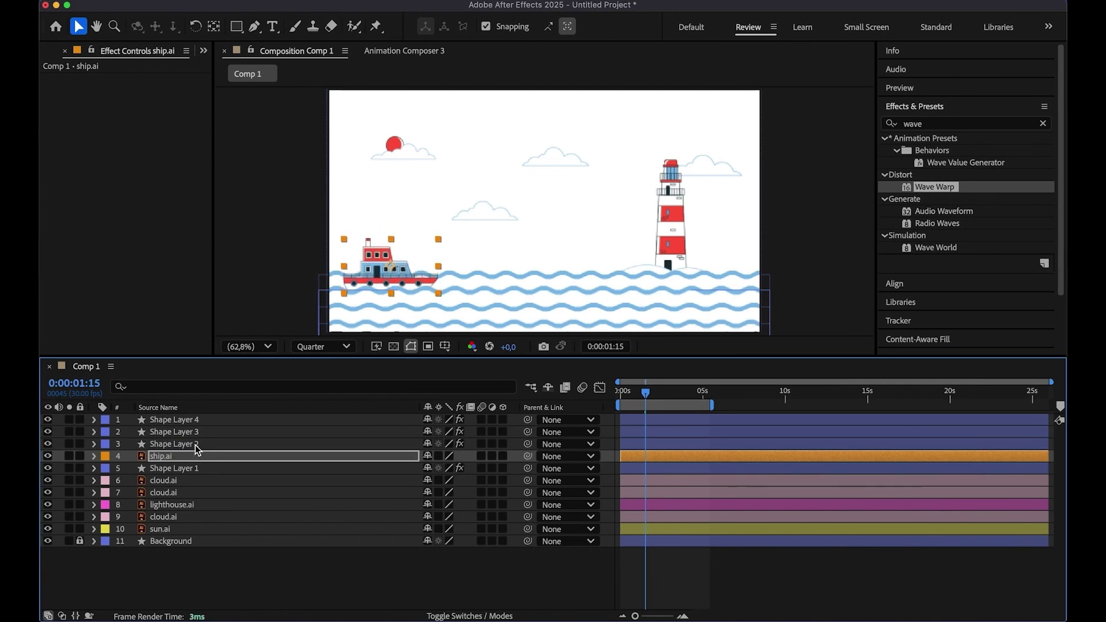
key(Down)
key(Down)
key(Down)
key(Down)
key(Down)
click(507, 179)
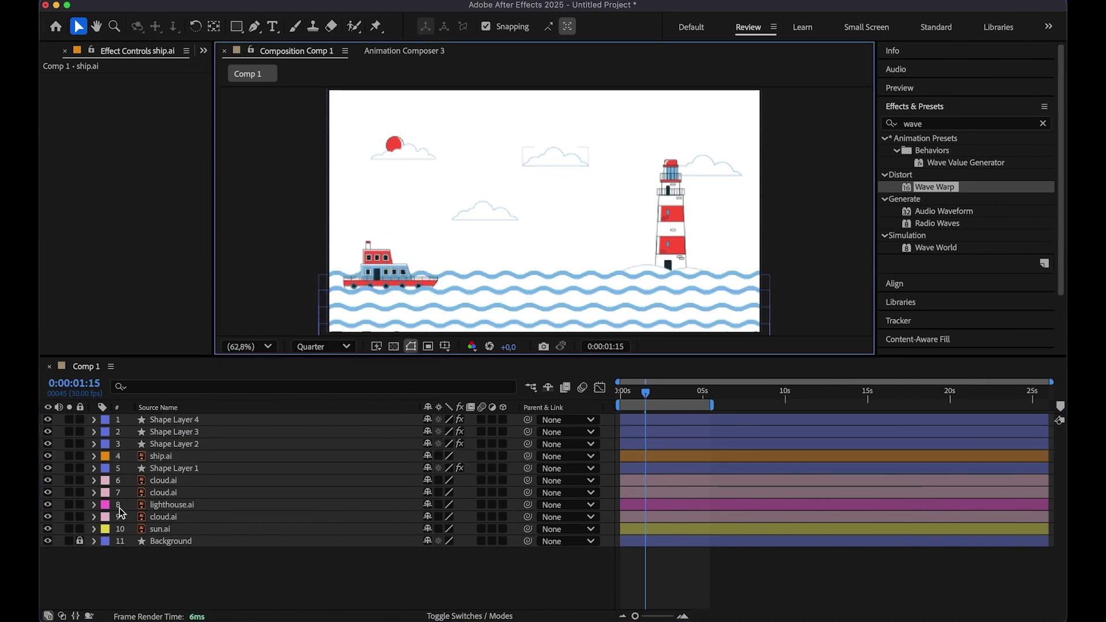
Step: At 0:00:00:00, set the ship's X position to 153.6 and enable keyframing for its Position and Rotation
click(94, 456)
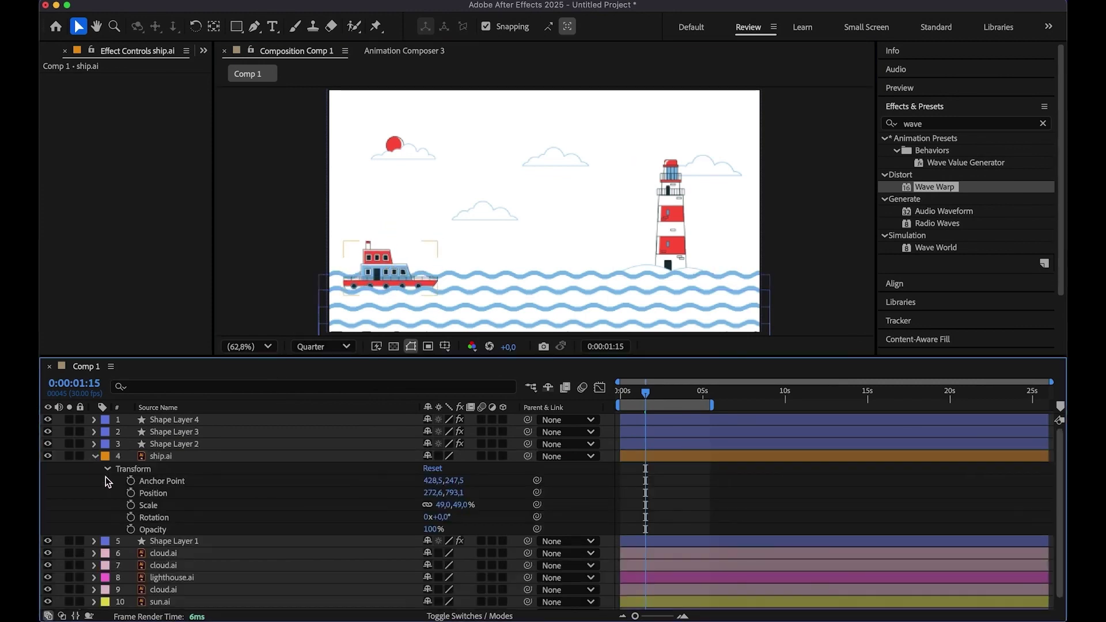
drag(654, 398, 621, 394)
click(138, 494)
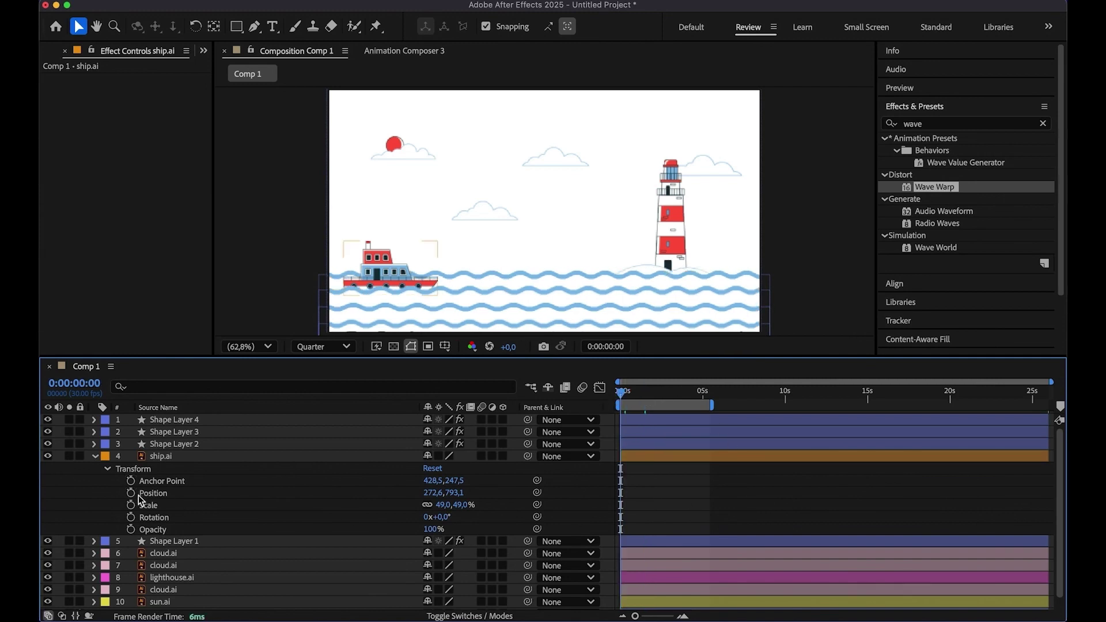
drag(433, 493, 359, 509)
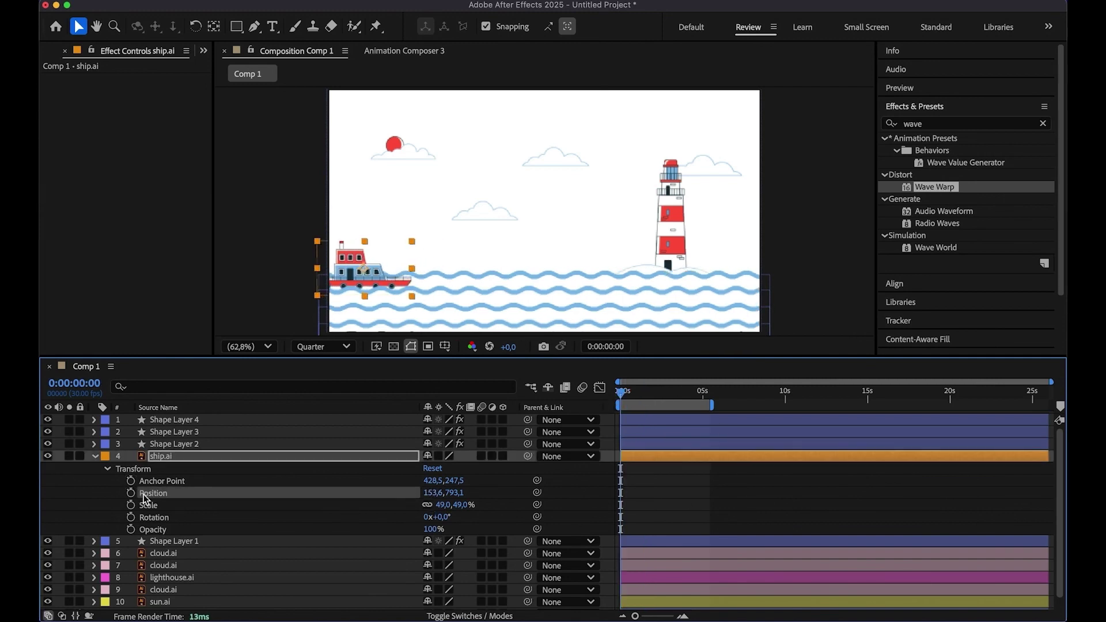
click(131, 517)
Step: Set the ship's X position to 2000 at 0:00:05:13 and preview it sailing across the scene
drag(620, 393, 710, 393)
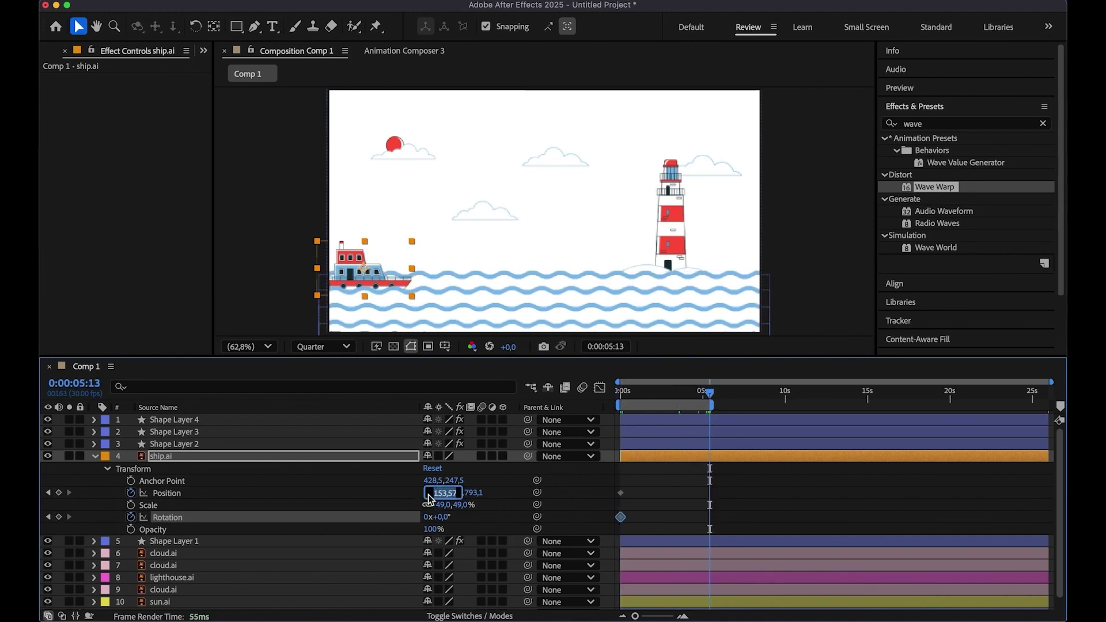
text(2000)
key(Return)
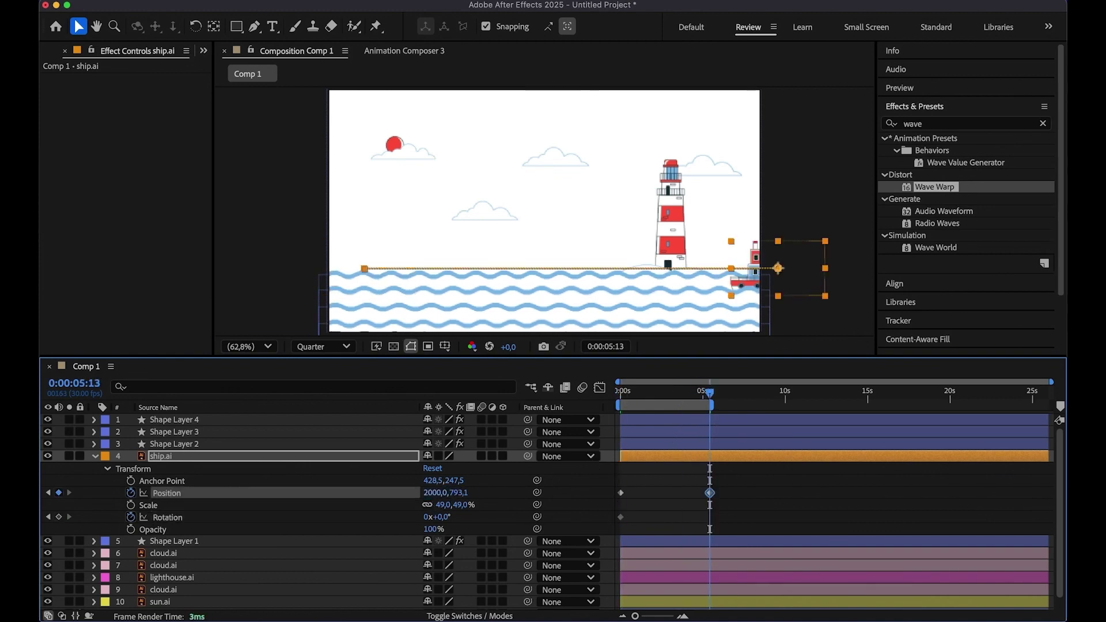
drag(701, 391, 614, 413)
key(space)
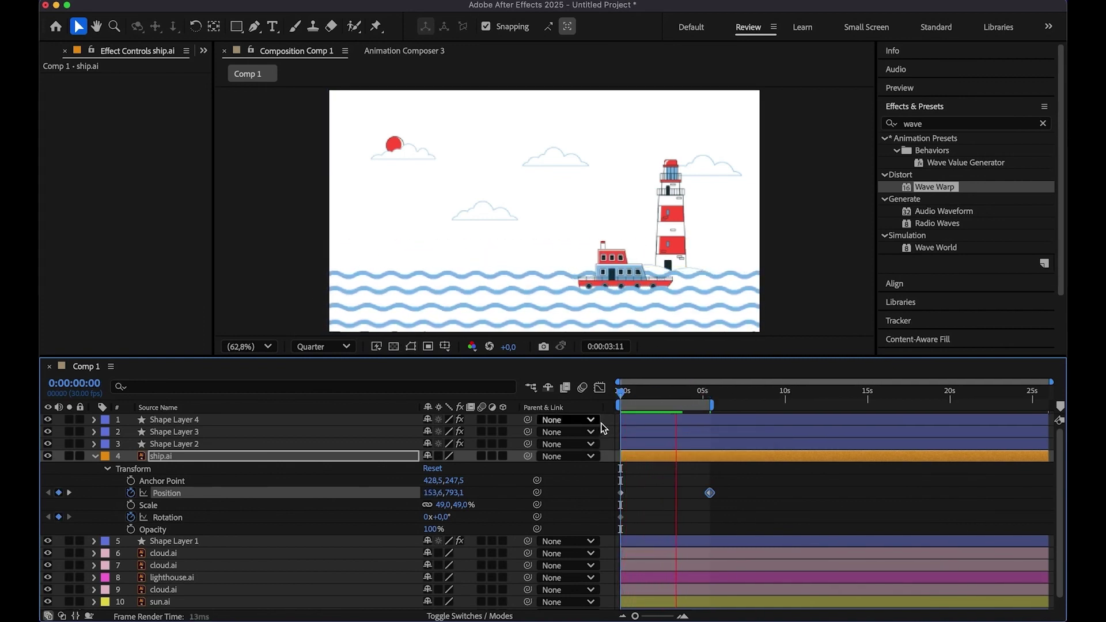
key(space)
Step: Set the ship's Rotation to 6° at 0:00:01:18, and copy the starting 0° Rotation keyframe to 0:00:03:13
mouse_move(664, 396)
mouse_down()
mouse_move(611, 413)
mouse_move(648, 403)
mouse_up()
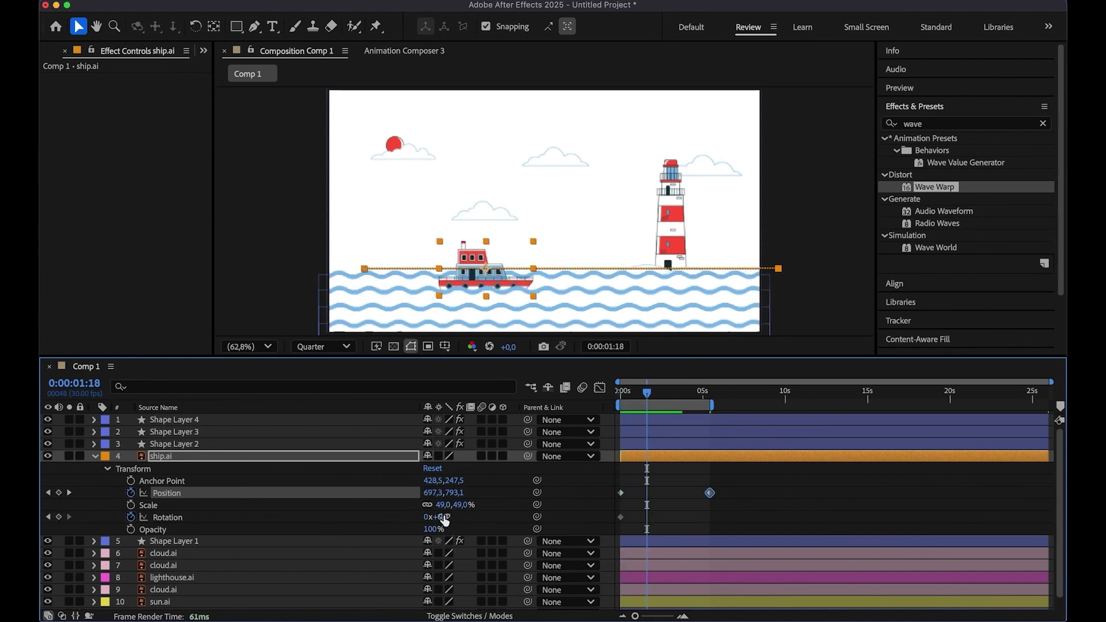
drag(442, 516, 443, 516)
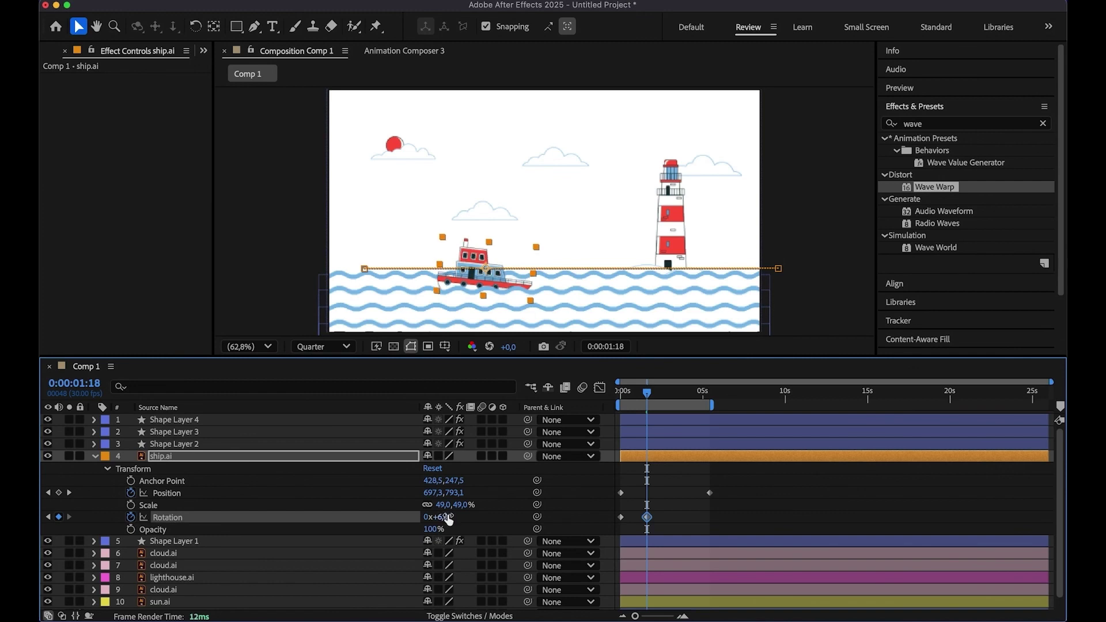
click(711, 522)
drag(653, 395, 675, 399)
click(621, 517)
key(ctrl+c)
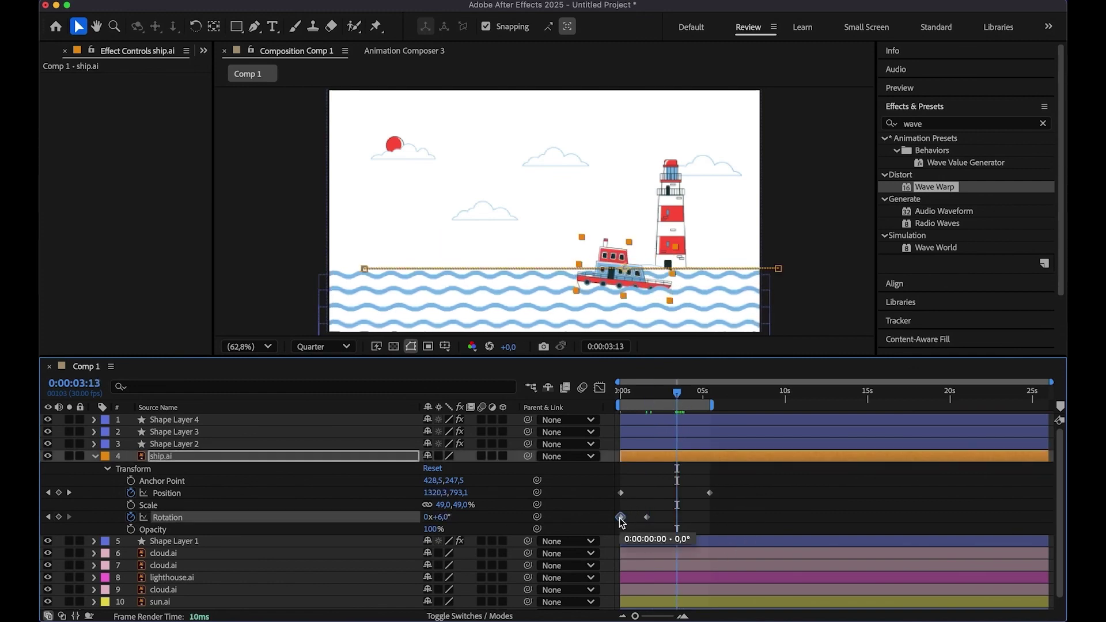
key(ctrl+v)
Step: Copy the 6° Rotation keyframe to about 0:00:05:11, space the Rotation keyframes more evenly, and preview the rocking ship
drag(683, 391, 709, 397)
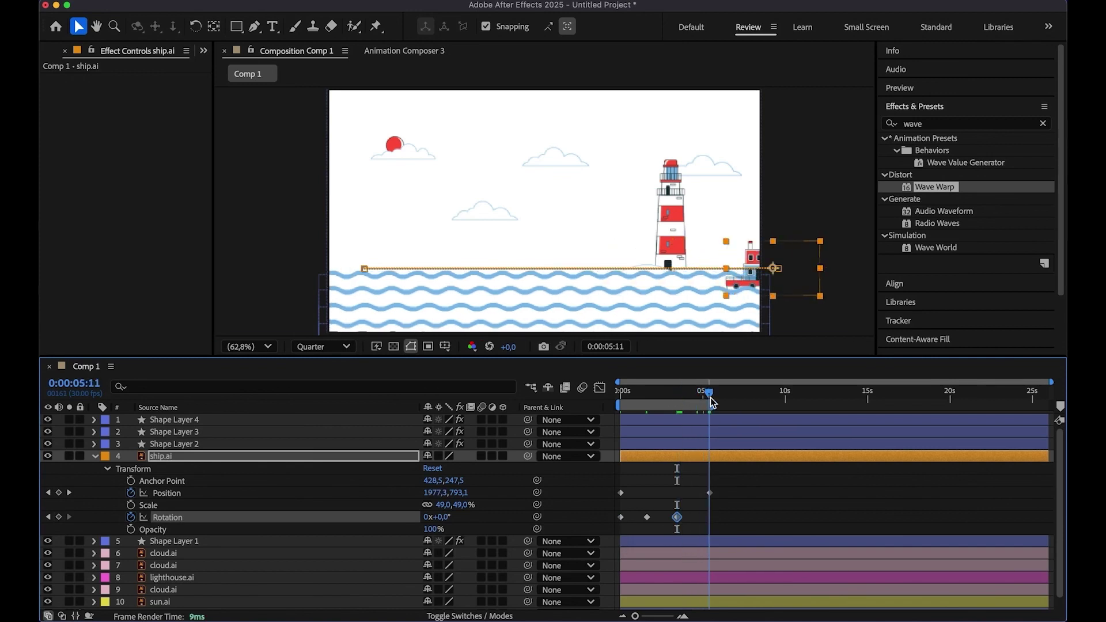
key(ctrl+c)
key(ctrl+v)
drag(677, 517, 674, 517)
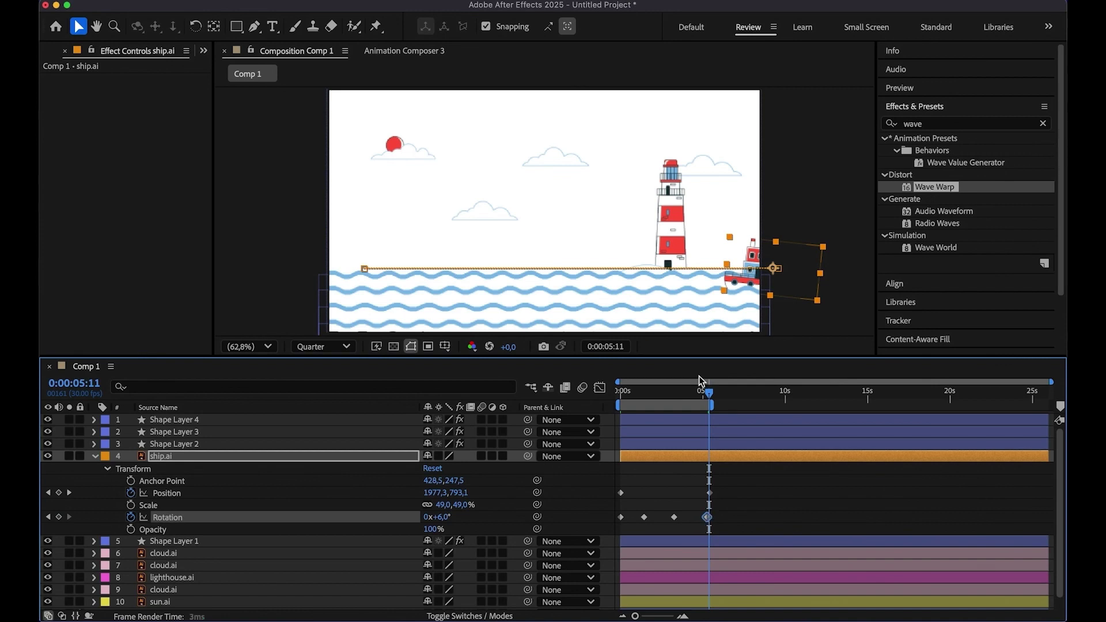
drag(704, 399, 617, 403)
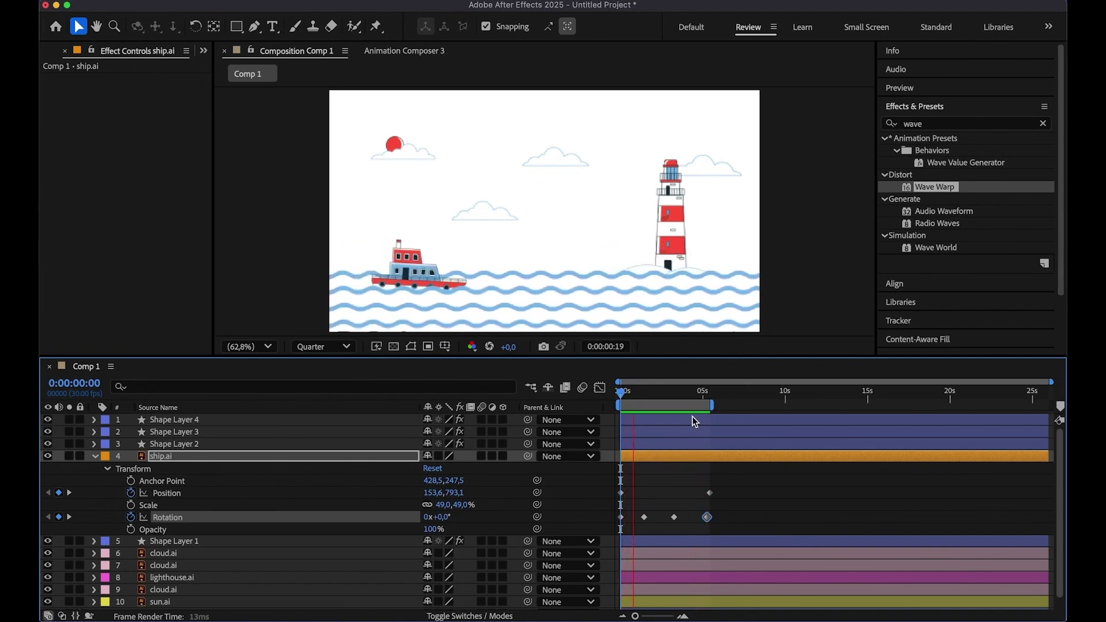
key(space)
key(space)
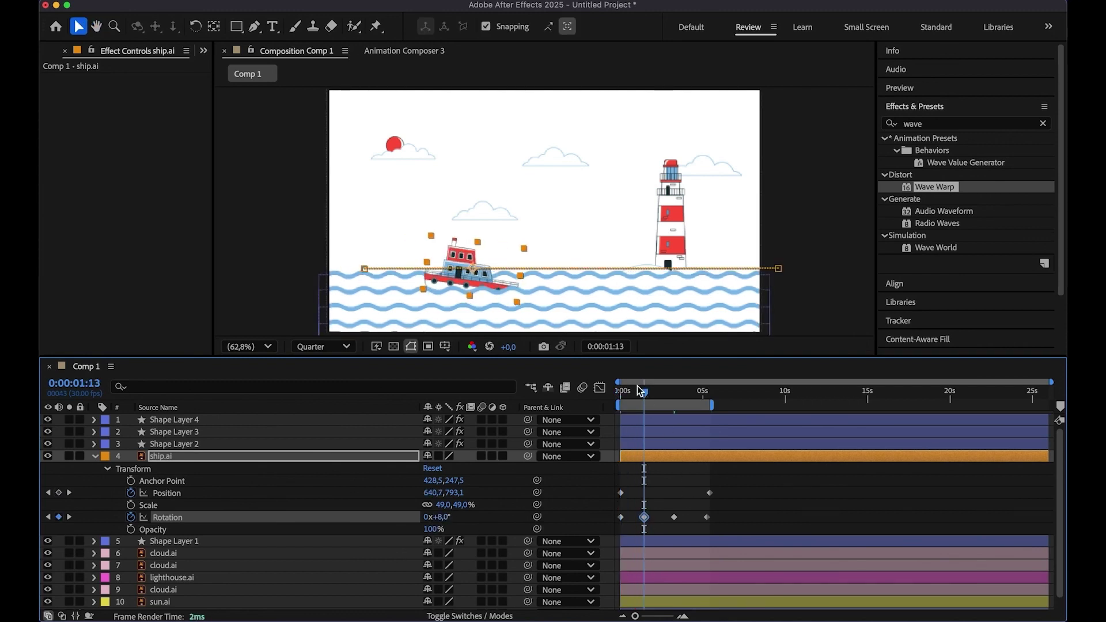
Step: Increase the ship's Rotation to 8° at 0:00:01:13 and 0:00:05:06, and preview the animation from the start
drag(637, 385, 705, 408)
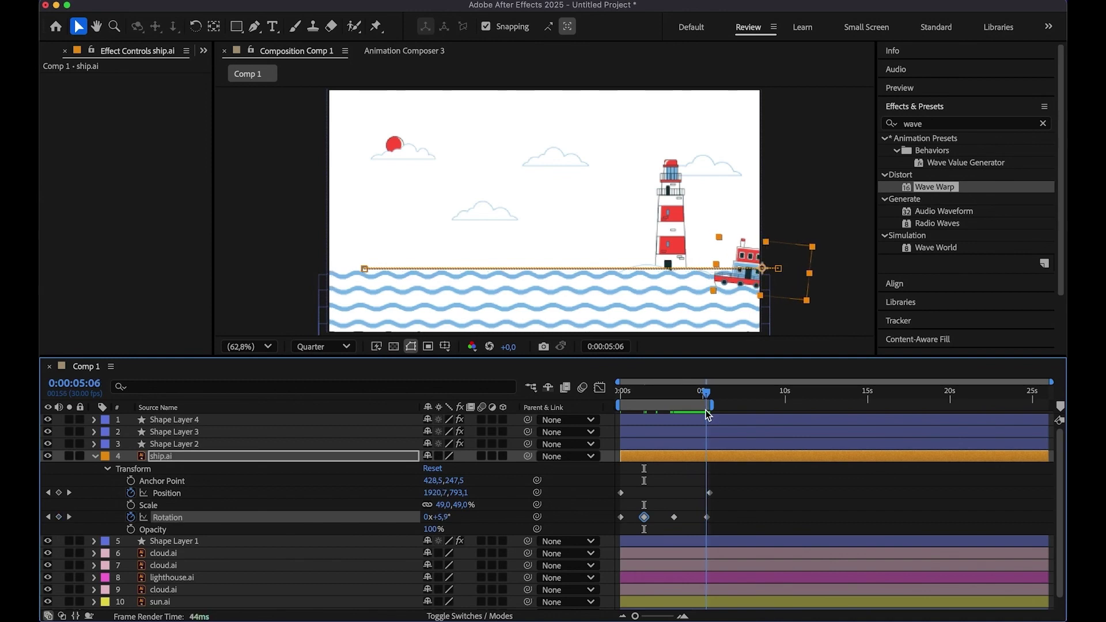
text(8)
key(Return)
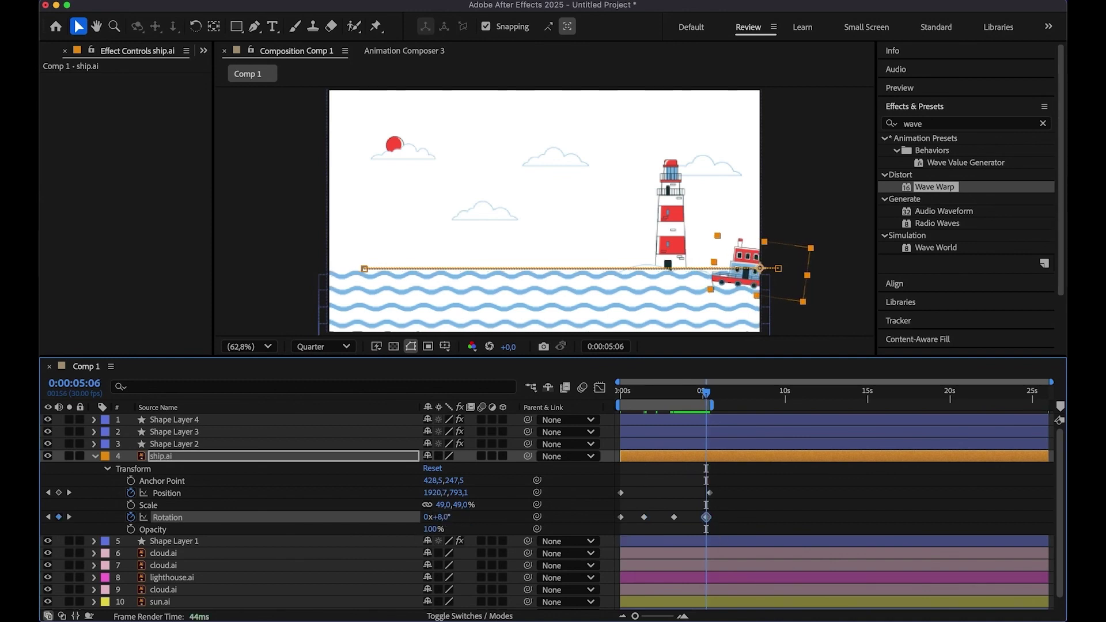
key(Home)
key(space)
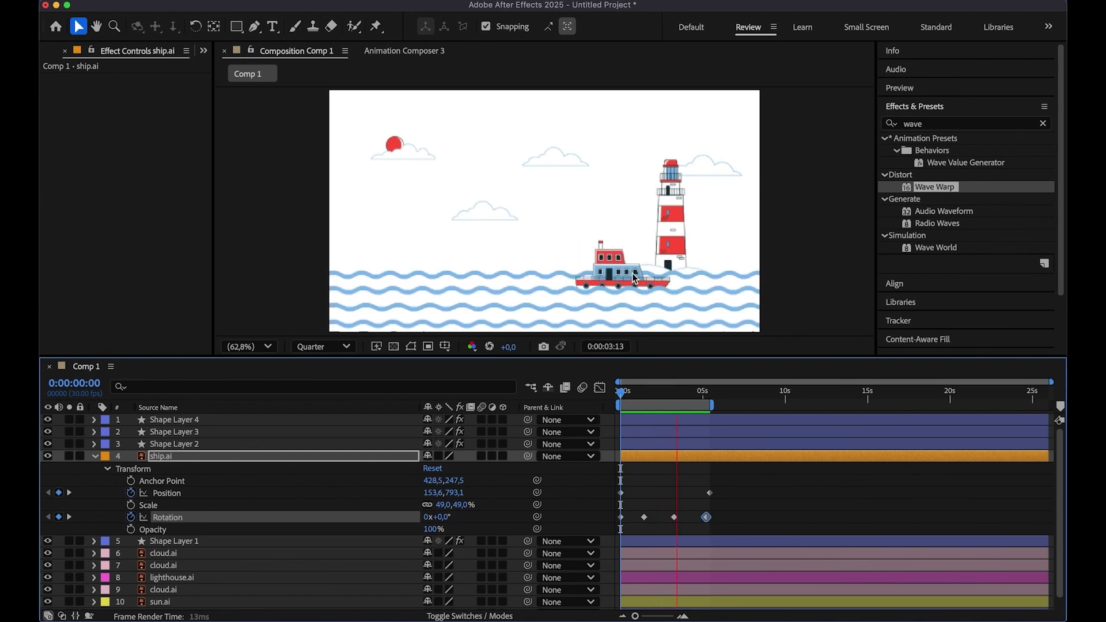
Step: Apply Easy Ease to all of the ship's Position and Rotation keyframes and collapse the layer's properties
click(713, 510)
drag(730, 477, 620, 531)
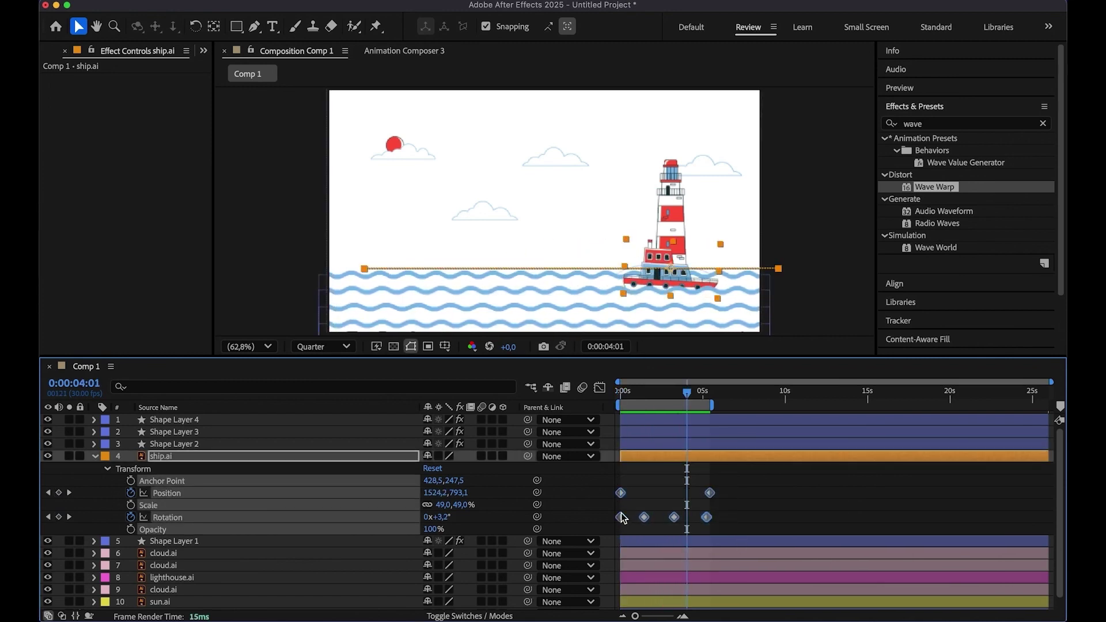
right_click(620, 517)
mouse_move(680, 606)
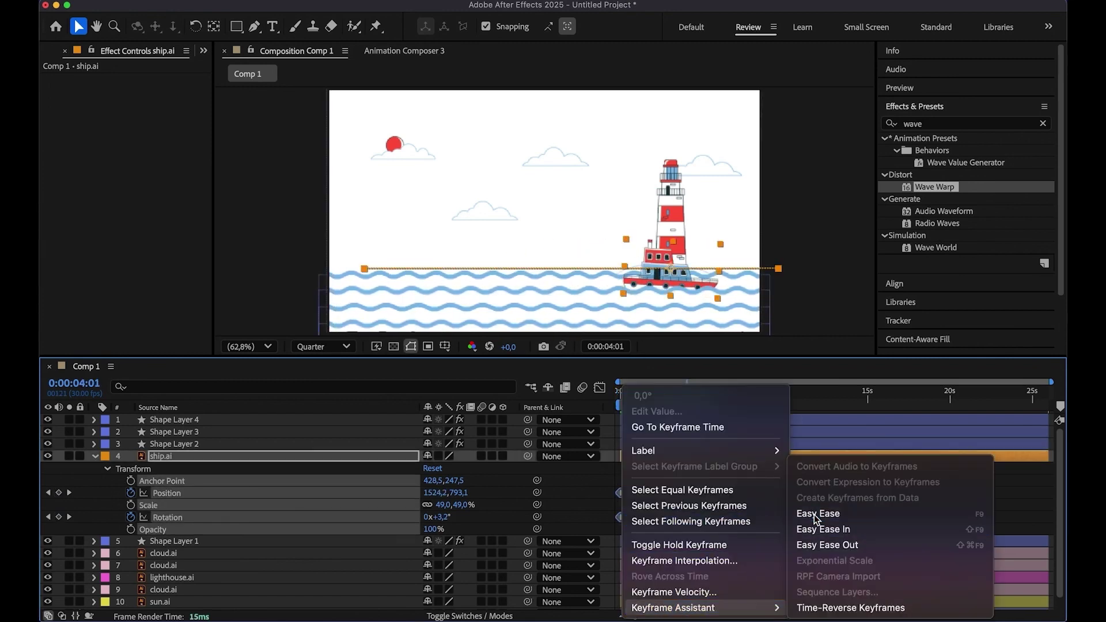
click(814, 513)
drag(684, 399, 614, 416)
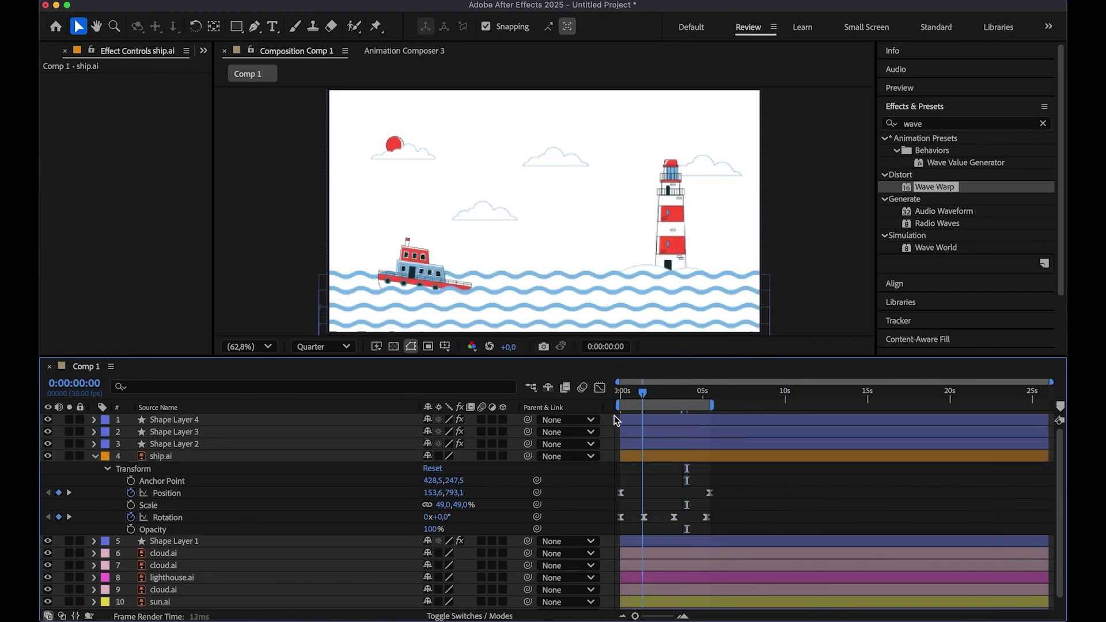
click(94, 456)
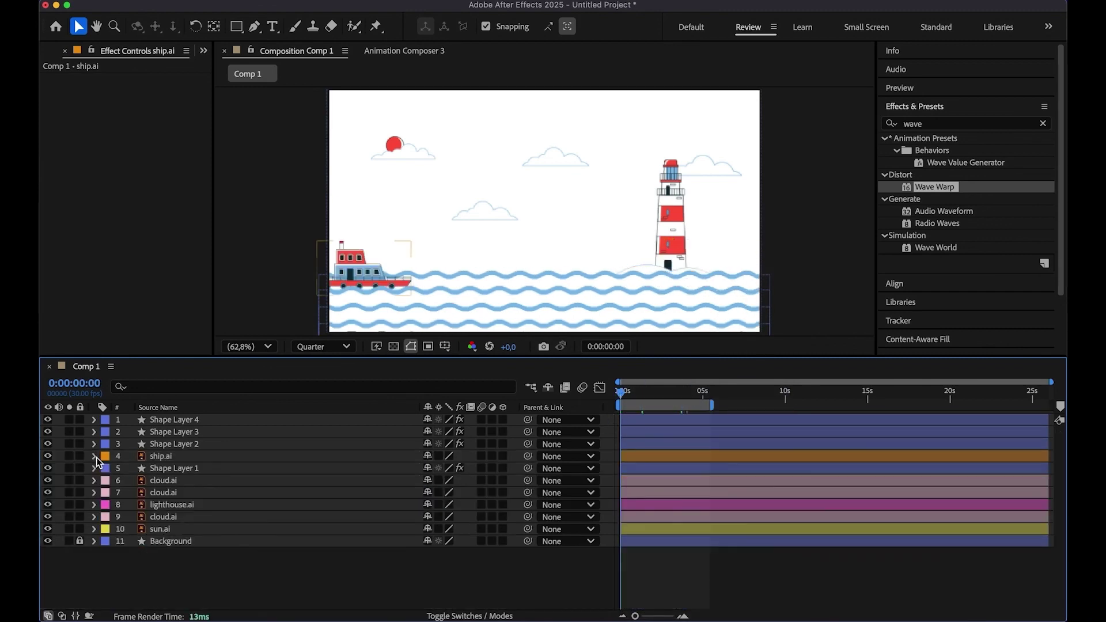
click(392, 160)
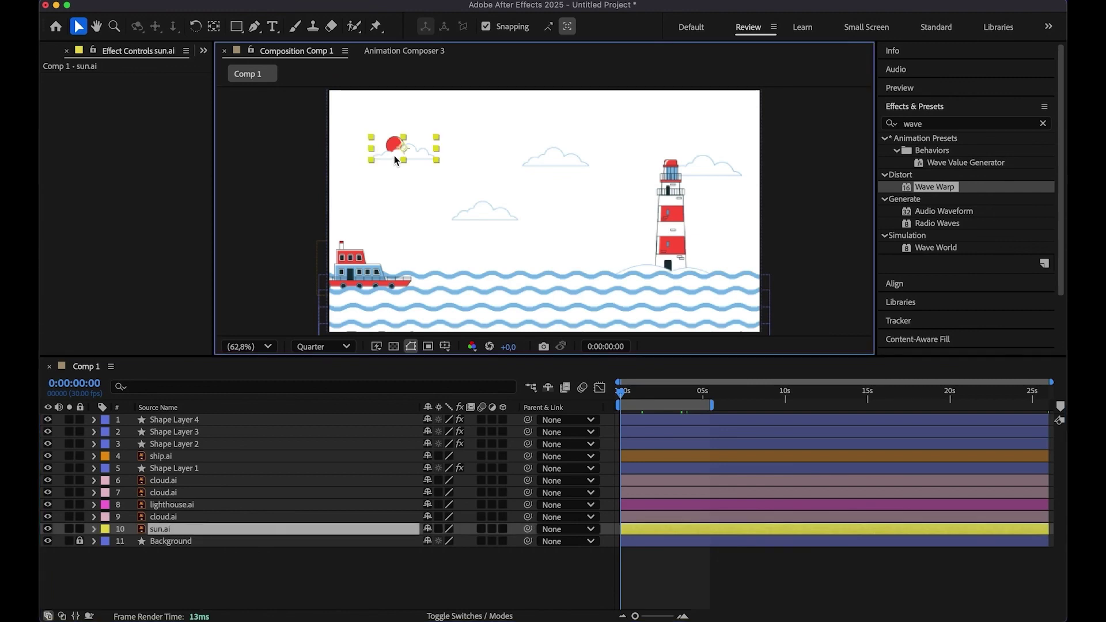
click(547, 167)
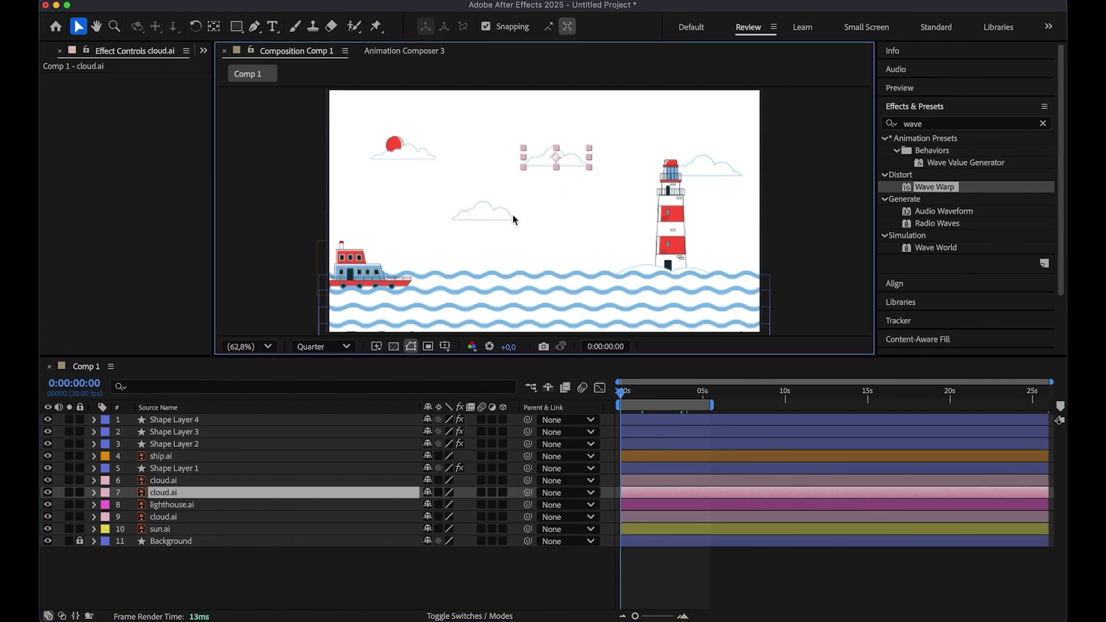
click(486, 208)
click(418, 161)
click(418, 157)
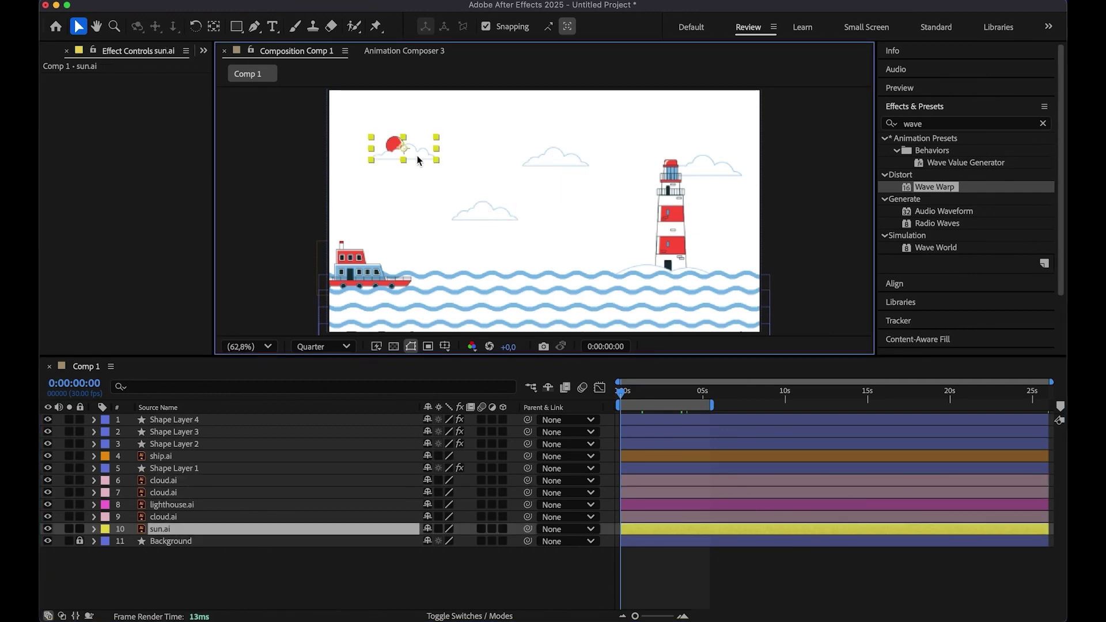
Step: Keyframe the lighthouse cloud's Position at the start, shift its X to 1604 for a second keyframe, and move that keyframe to about 2.5 seconds
click(156, 516)
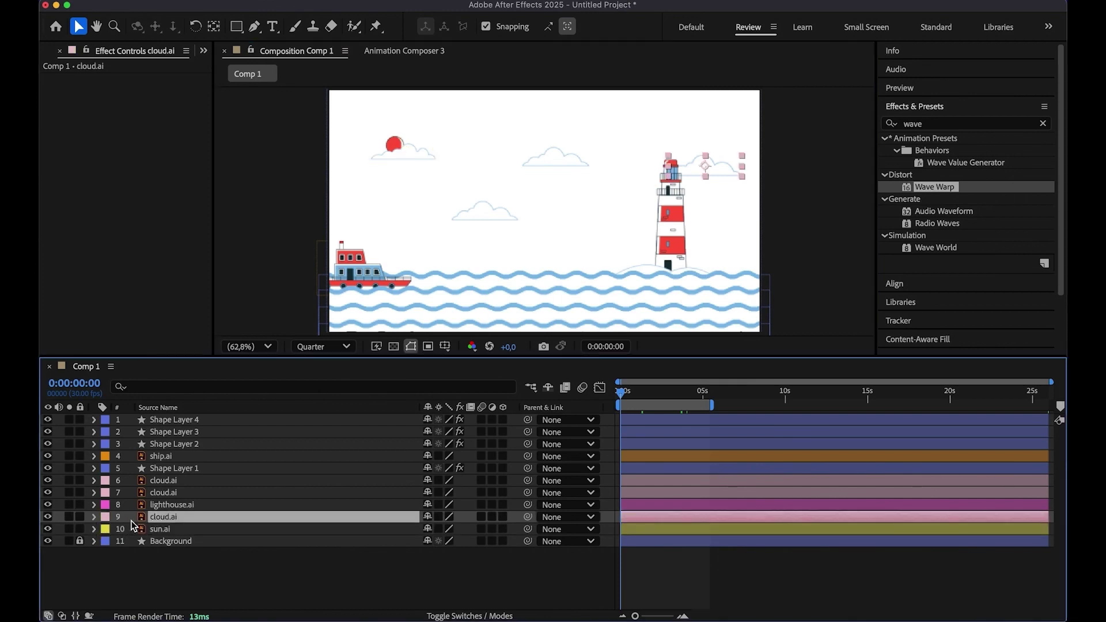
click(93, 517)
click(106, 529)
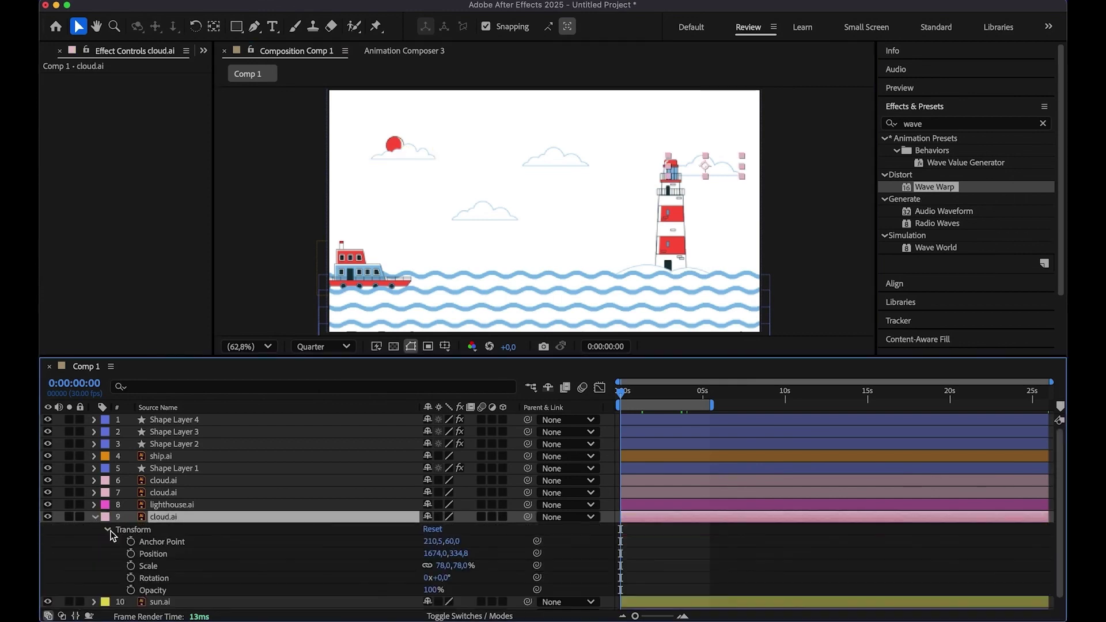
click(131, 553)
drag(621, 398, 650, 393)
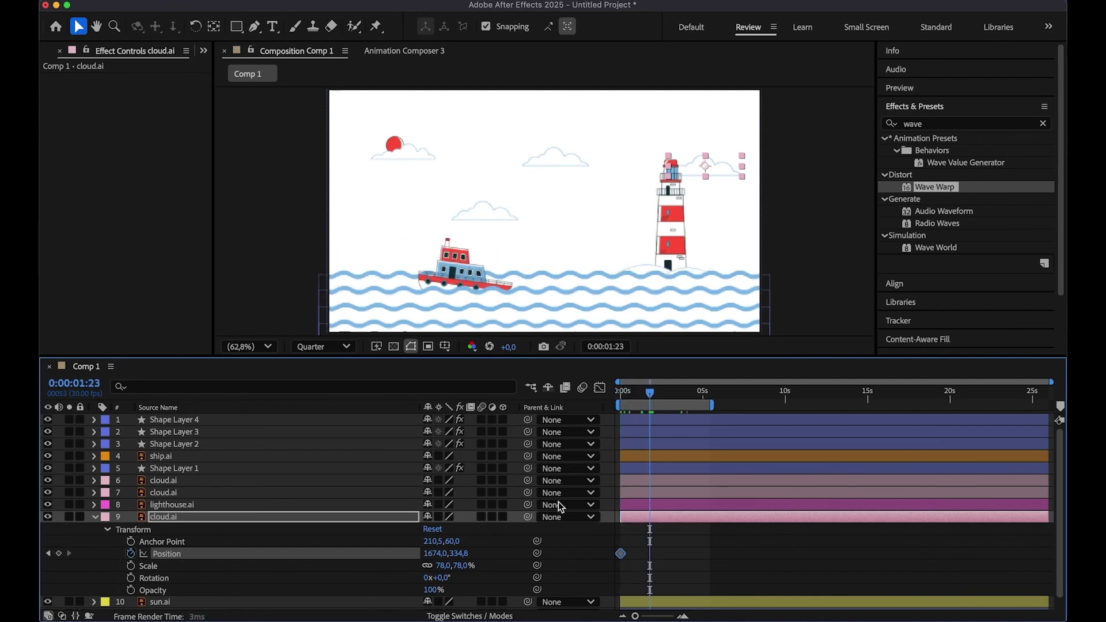
drag(433, 554, 388, 556)
drag(649, 553, 663, 554)
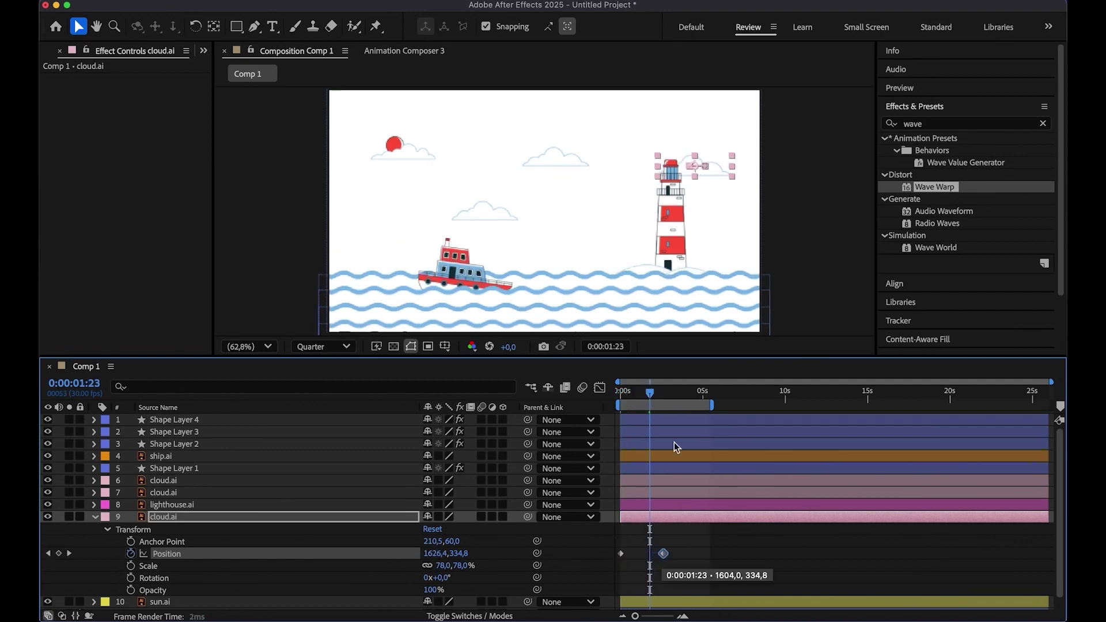
Step: Copy the lighthouse cloud's starting Position keyframe to just after 5 seconds and move the middle keyframe slightly later
drag(689, 398, 703, 408)
click(620, 553)
key(super+c)
key(super+v)
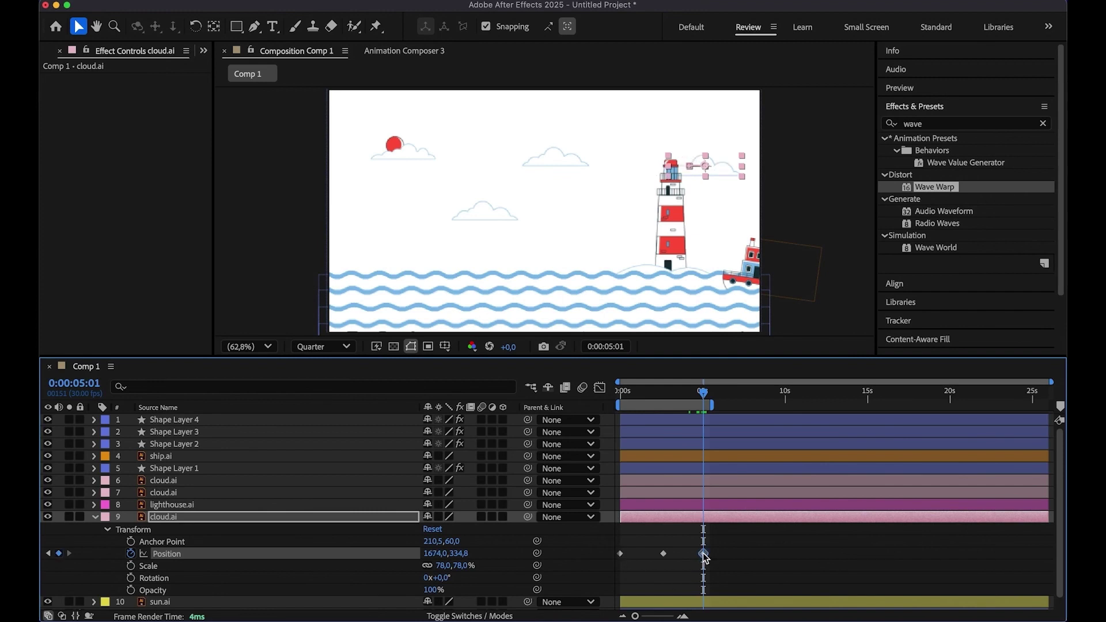
drag(663, 554, 667, 554)
Step: Apply Easy Ease to the lighthouse cloud's Position keyframes, preview the drift, and collapse the layer's properties
drag(728, 546, 616, 568)
right_click(619, 553)
mouse_move(671, 606)
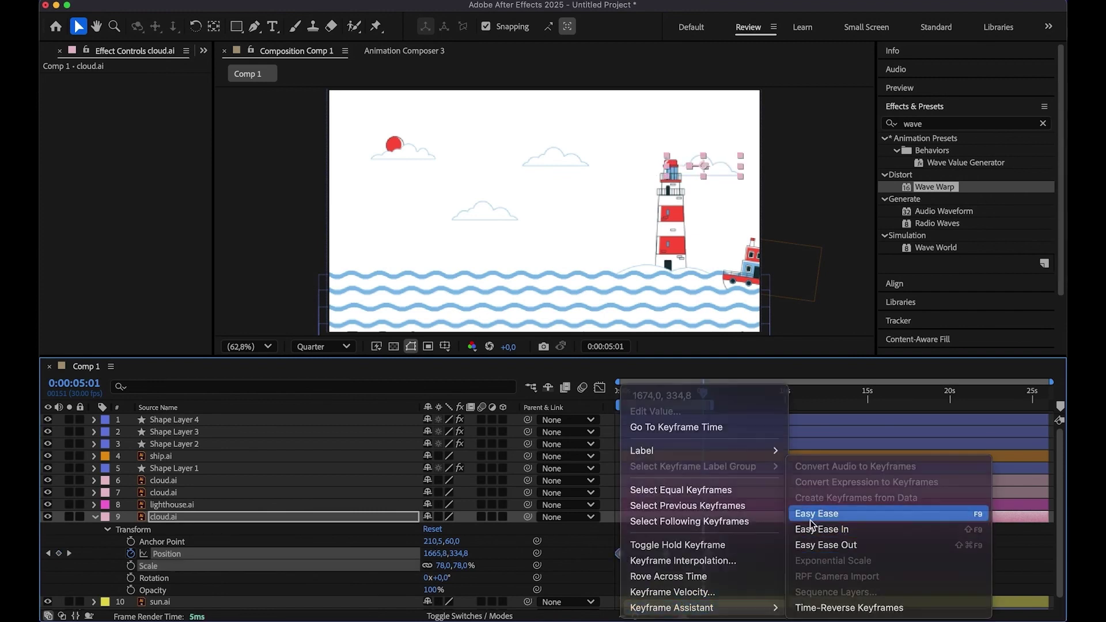
click(800, 513)
key(F2)
drag(697, 395, 592, 430)
key(space)
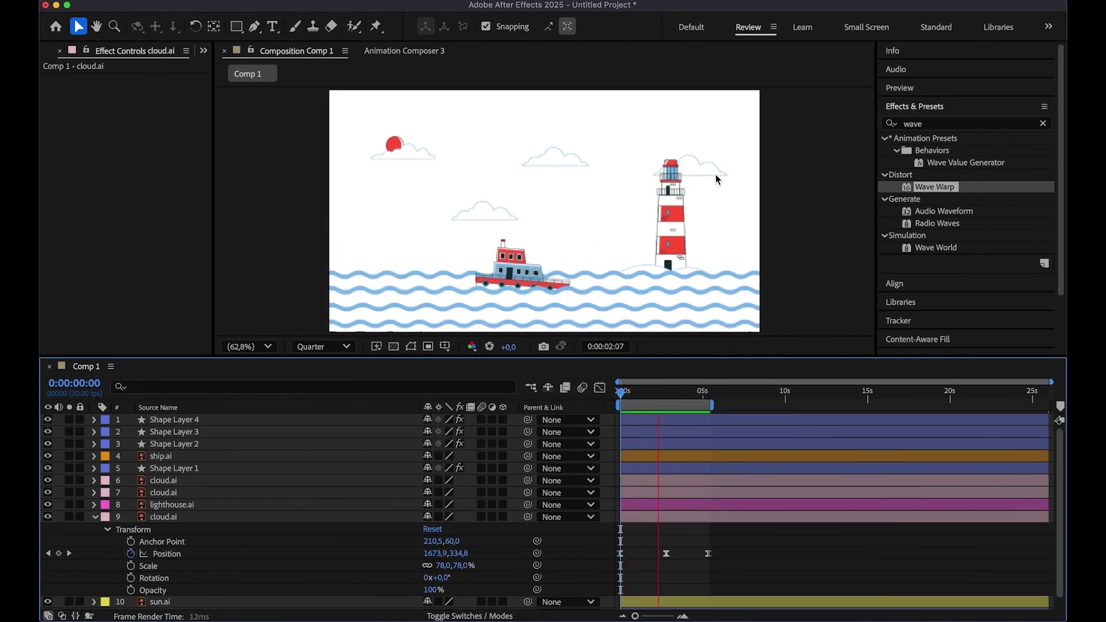
key(space)
click(95, 516)
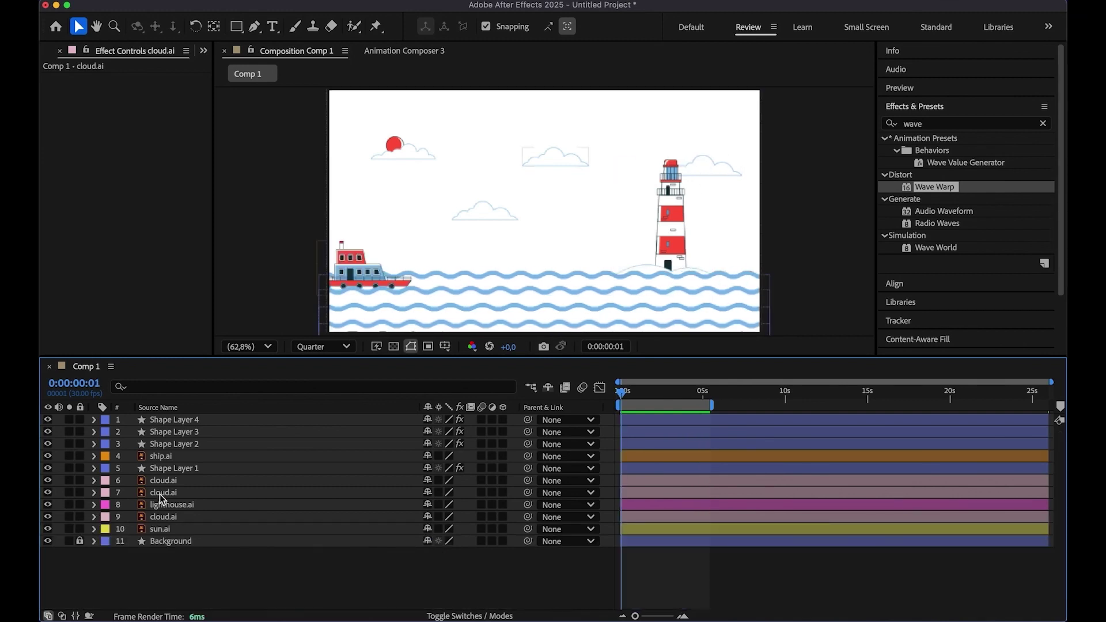
Step: Animate the Position of the upper middle cloud (layer 7) with keyframes at the start, about 2.5 seconds and 0:00:05:11, ending at X 1008
click(156, 493)
click(94, 492)
click(106, 505)
click(131, 529)
drag(622, 395, 660, 403)
drag(443, 529, 440, 529)
click(709, 396)
Step: Animate the Position of the lower cloud (layer 6) with keyframes at the start, about 2.5 seconds and 0:00:05:09, ending at X 692
click(95, 480)
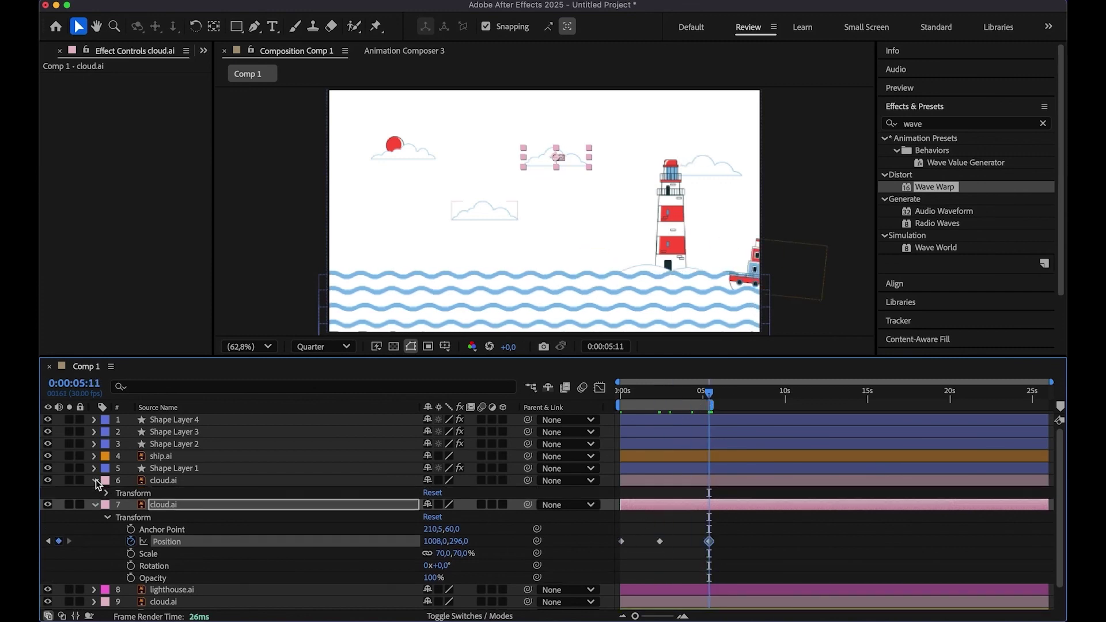
click(107, 493)
mouse_move(716, 402)
mouse_down()
mouse_move(618, 403)
mouse_move(707, 405)
mouse_up()
click(130, 516)
click(658, 405)
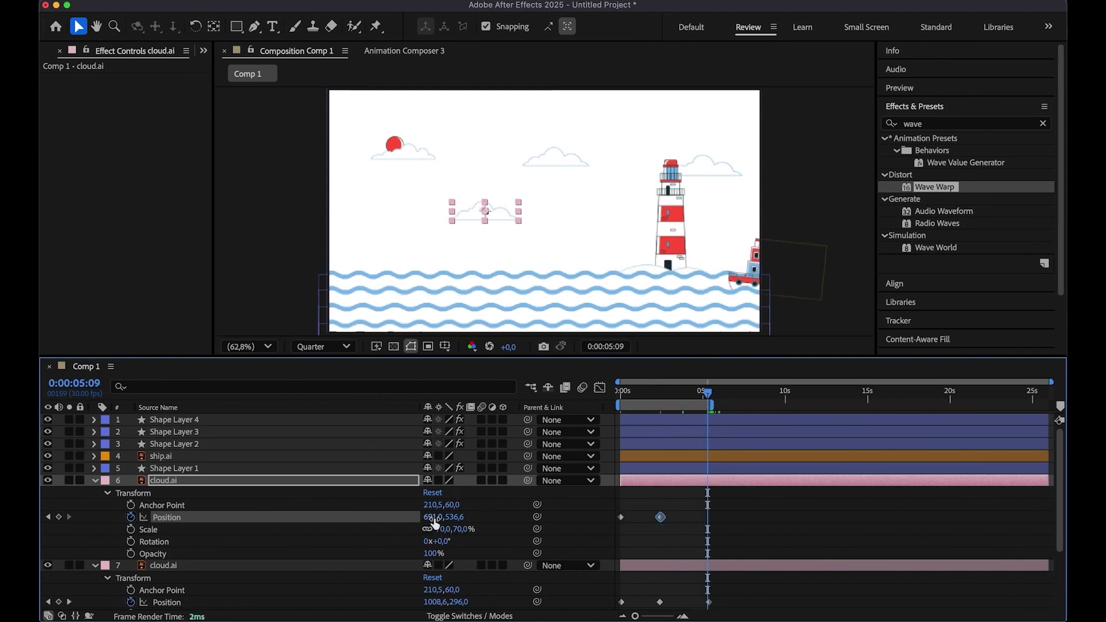
Step: Apply Easy Ease to the Position keyframes of both middle clouds, layers 6 and 7
drag(735, 508, 611, 534)
right_click(621, 516)
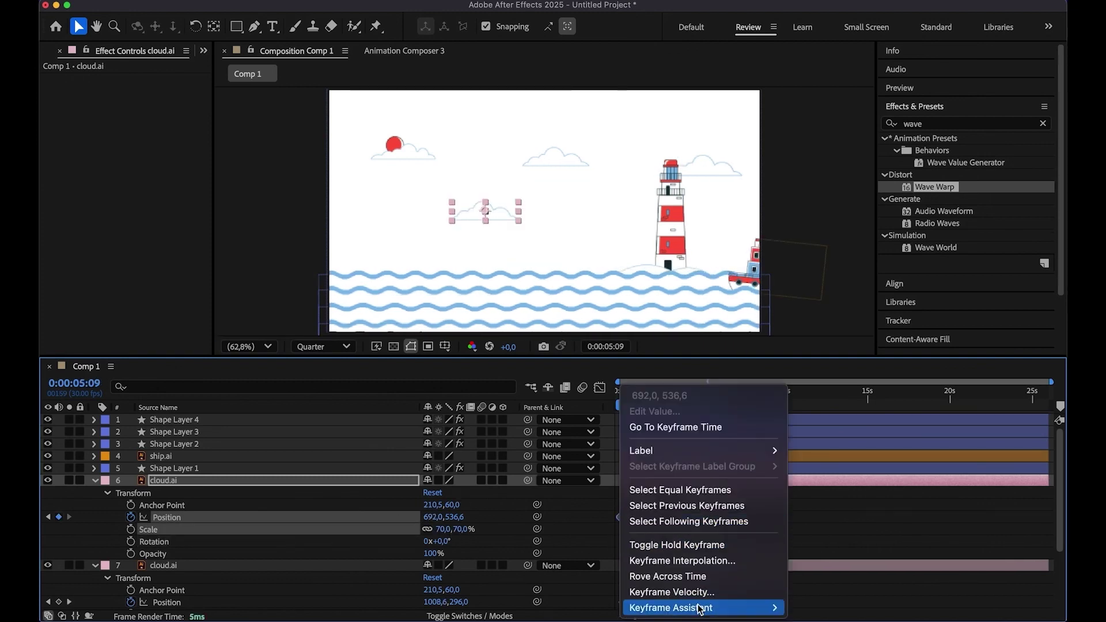
click(801, 535)
scroll(640, 571, down, 2)
drag(727, 544, 614, 573)
right_click(621, 559)
click(841, 513)
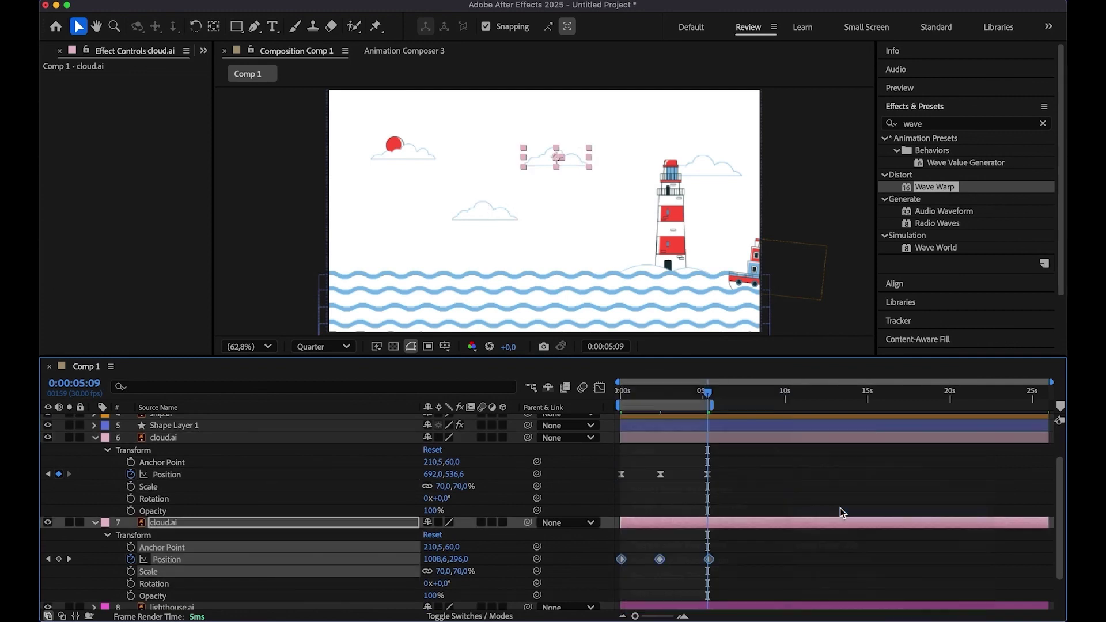
Step: Collapse the properties of cloud layers 6 and 7 and expand the Transform properties of the sun layer
click(95, 437)
click(96, 482)
click(110, 532)
click(95, 529)
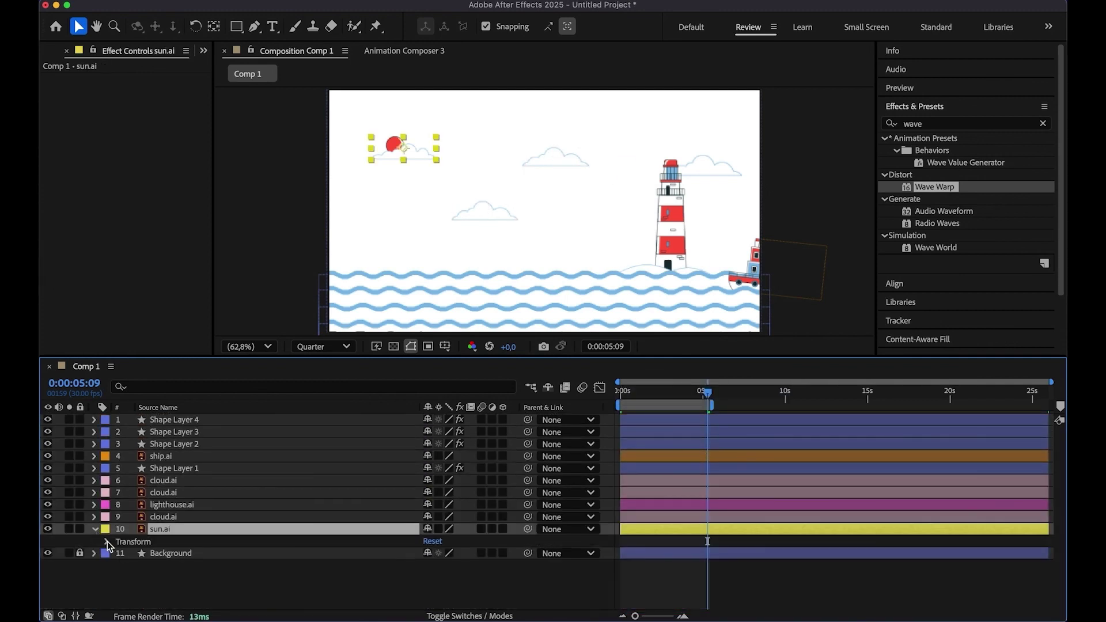
click(107, 543)
Step: Keyframe the sun layer's Position at the start of the composition and at 0:00:02:13, moving it to X 383 at the second keyframe
scroll(161, 567, down, 1)
drag(707, 394, 585, 438)
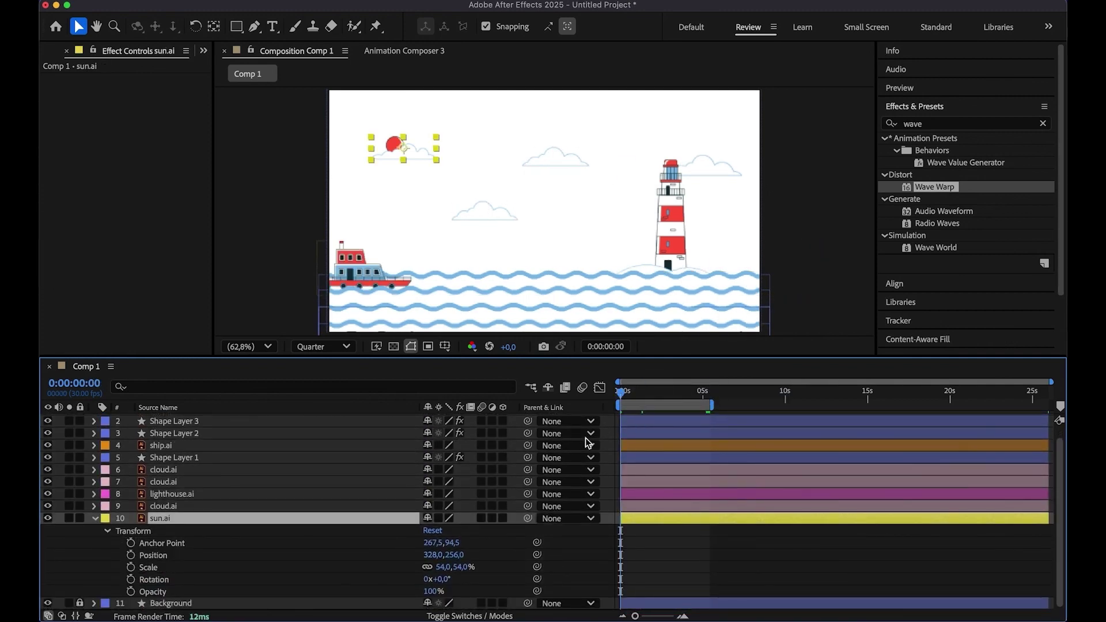
click(130, 555)
drag(622, 389, 661, 403)
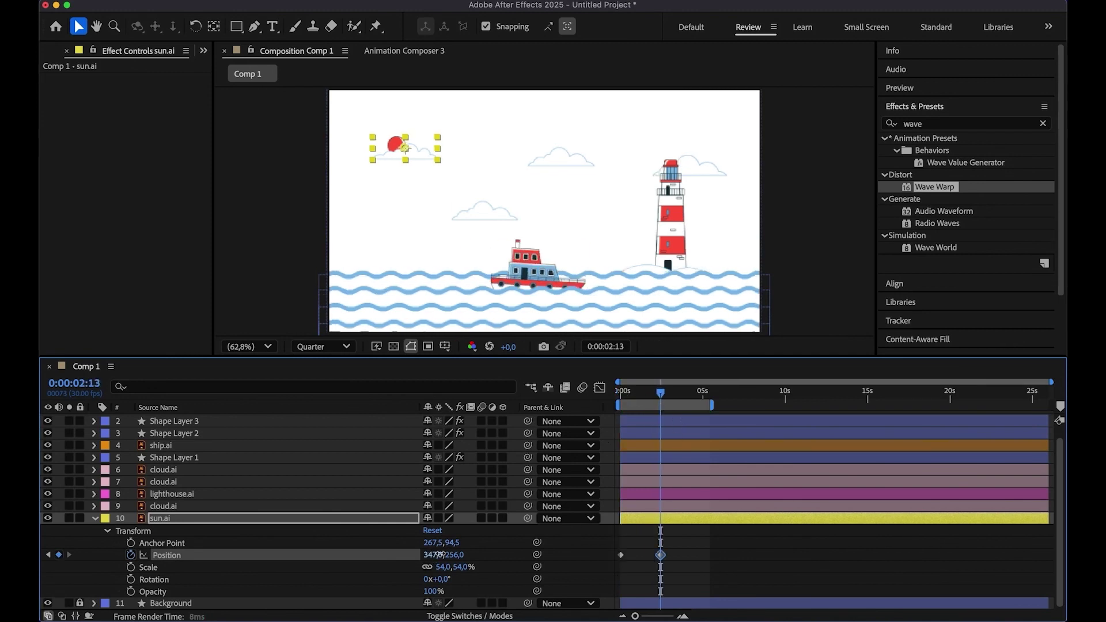
drag(439, 554, 468, 555)
Step: Copy the sun's starting Position keyframe to 0:00:05:13 and open the keyframe options for all three Position keyframes
drag(661, 393, 710, 406)
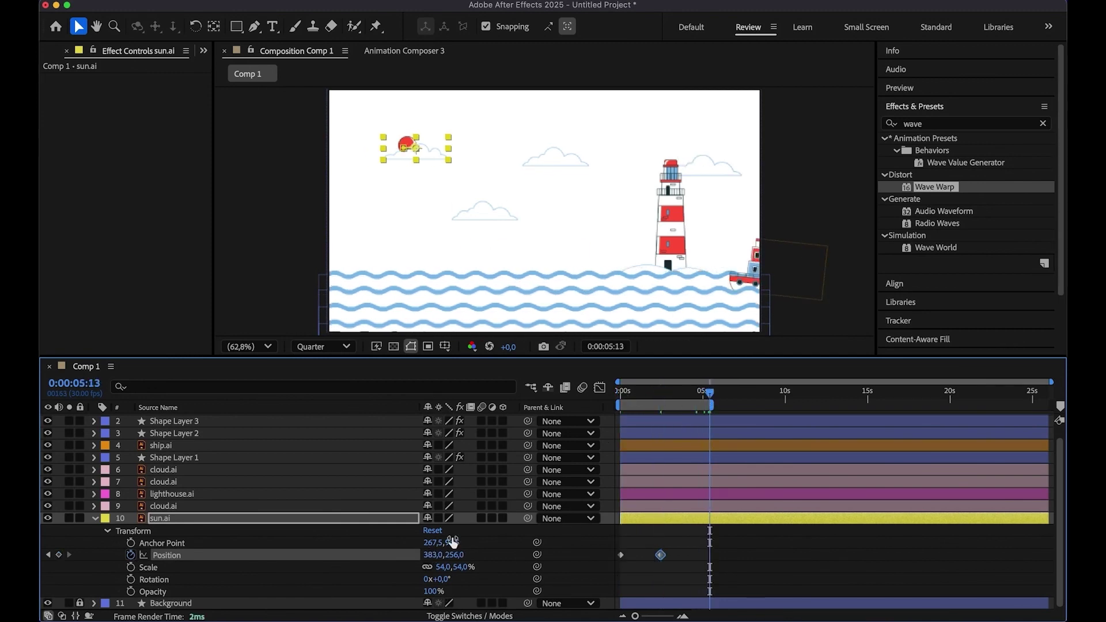
click(622, 554)
key(super+c)
key(super+v)
drag(727, 569, 617, 552)
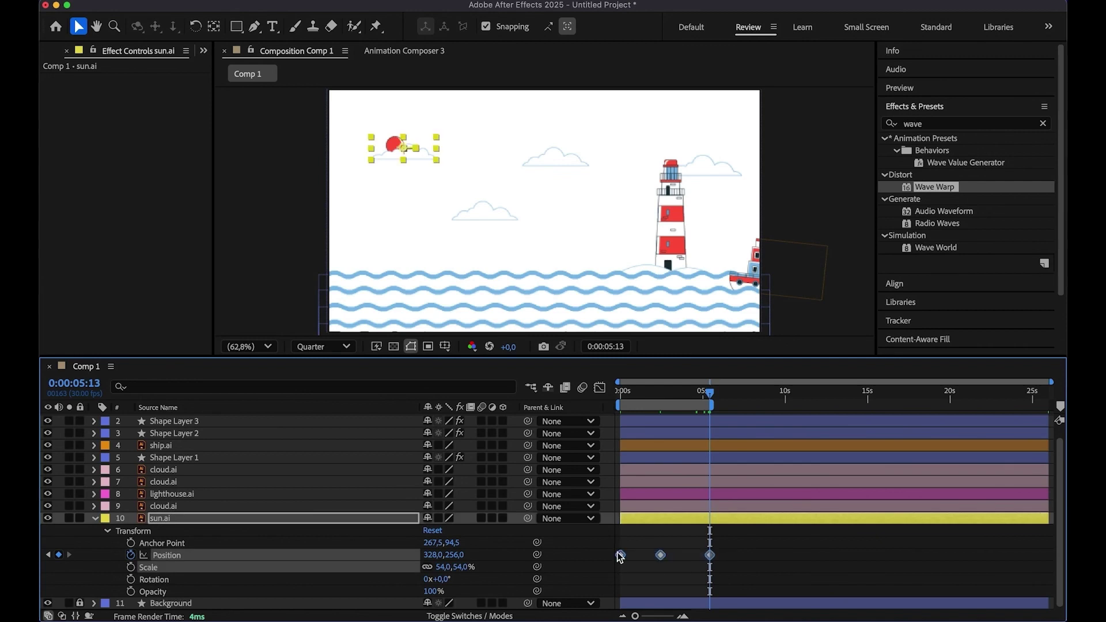
right_click(620, 555)
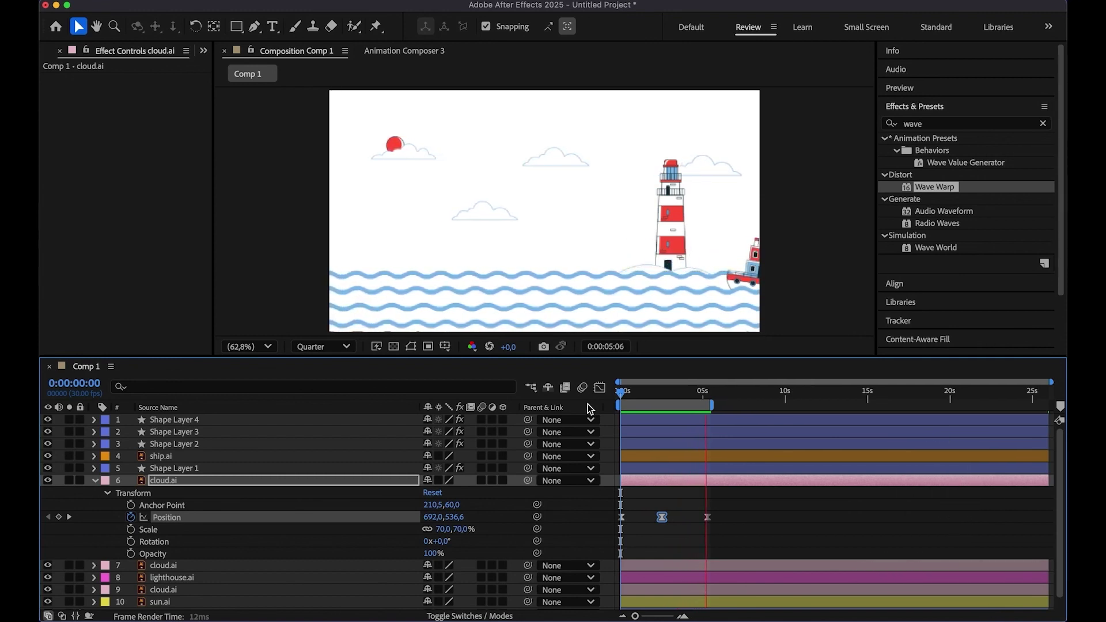
Step: Stop the animation preview and collapse the properties of the lower cloud on layer 6
key(space)
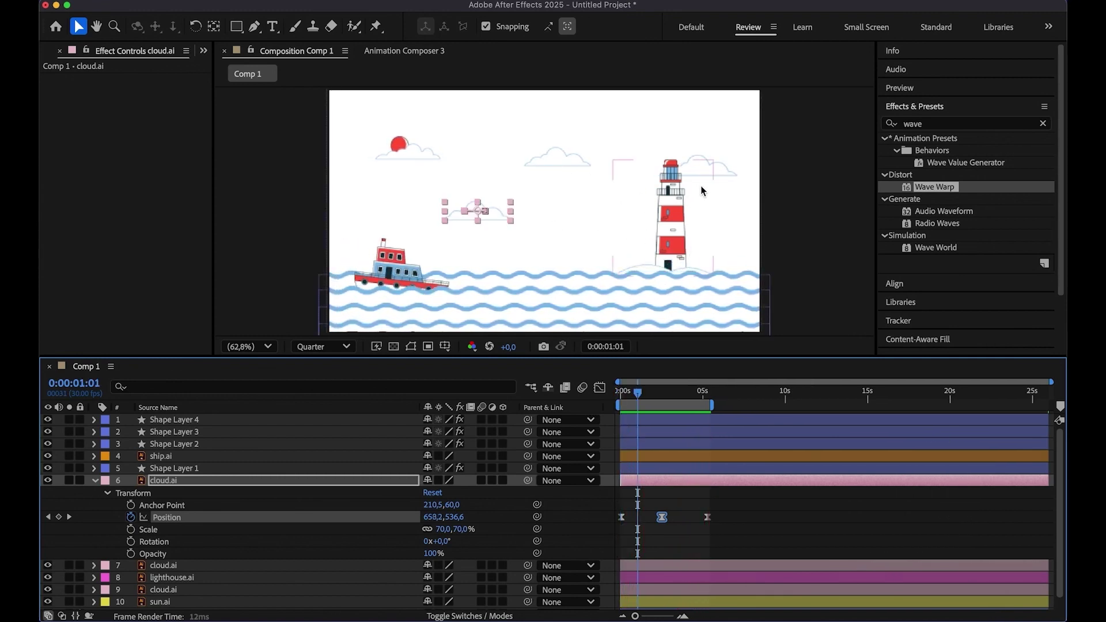
click(794, 311)
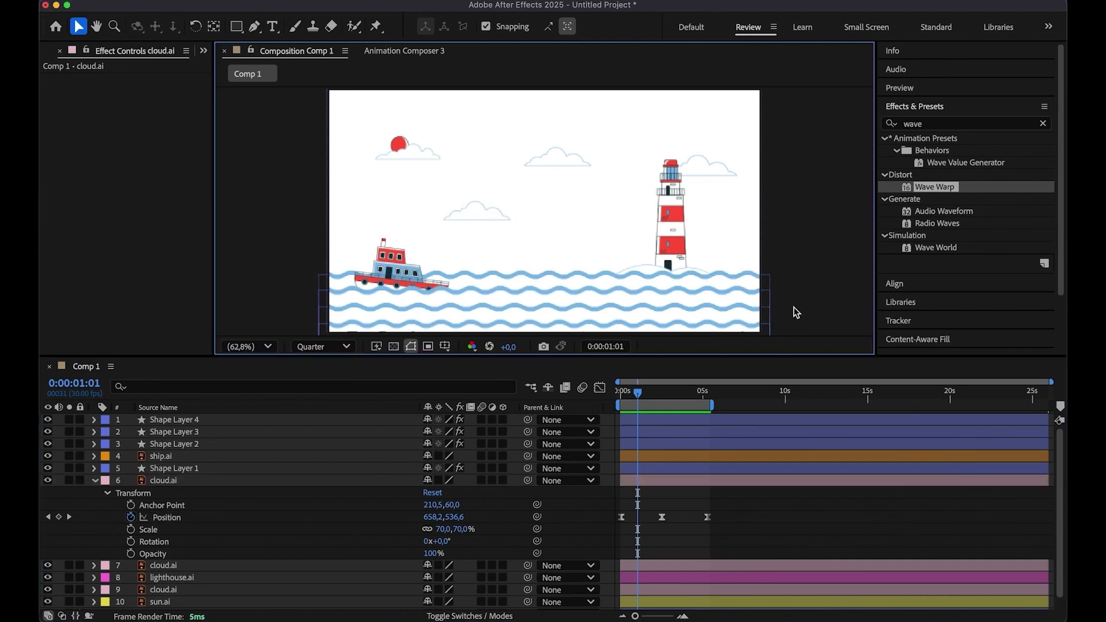
click(96, 482)
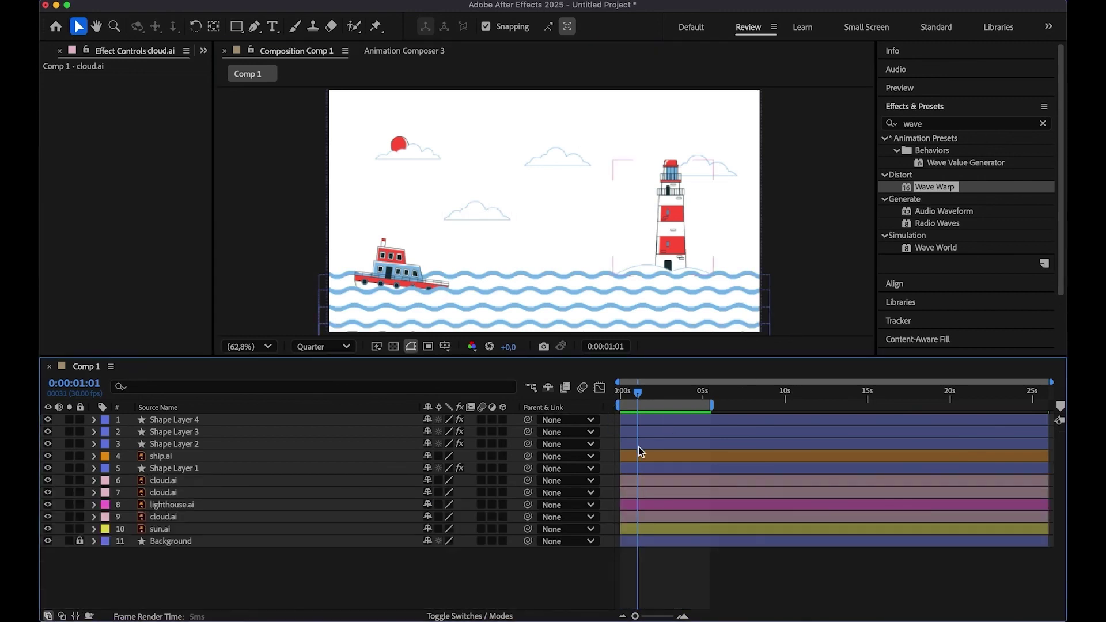